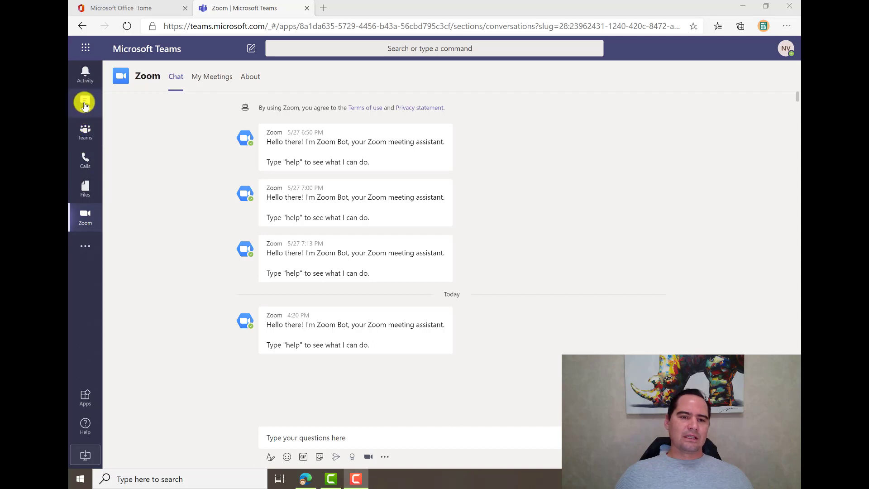
- Open the My Meetings page of the Zoom app in Teams
left_click(84, 104)
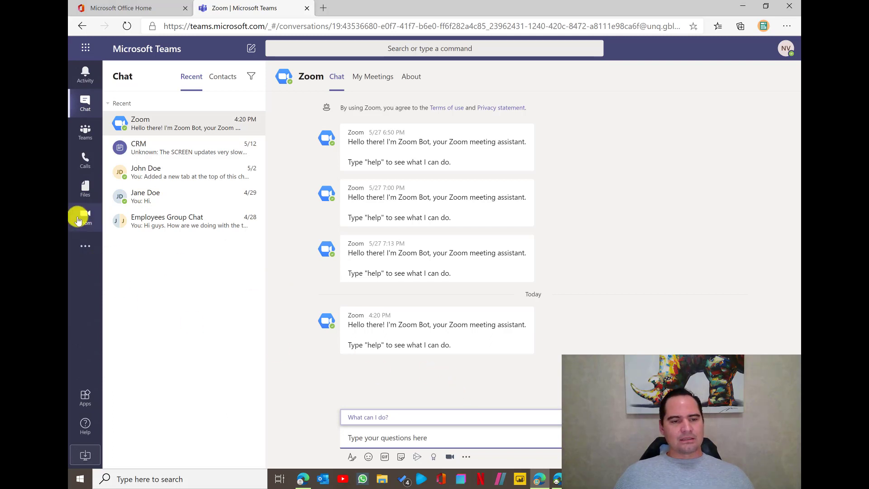
left_click(79, 220)
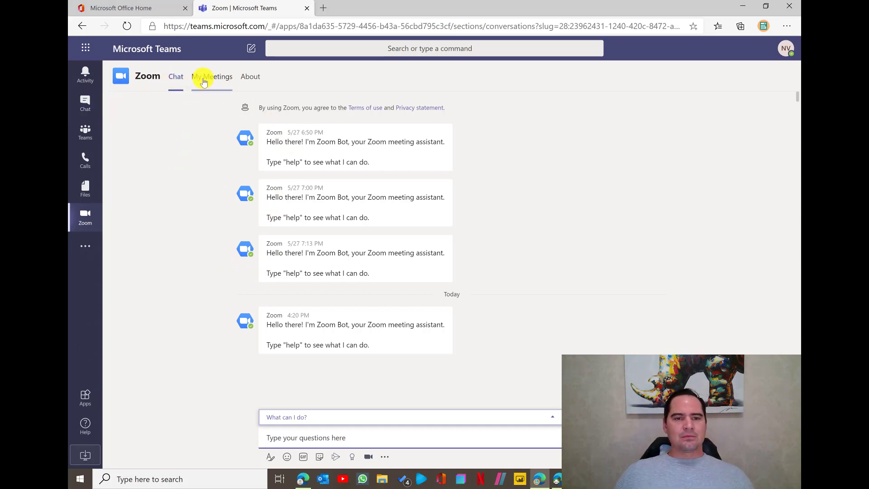
left_click(203, 81)
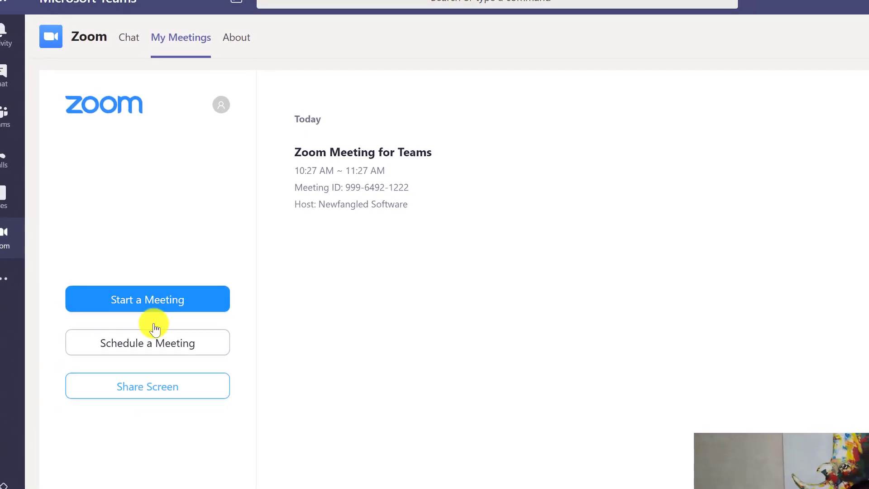
- Set up an instant Zoom meeting with the first suggested contact as the participant
left_click(179, 304)
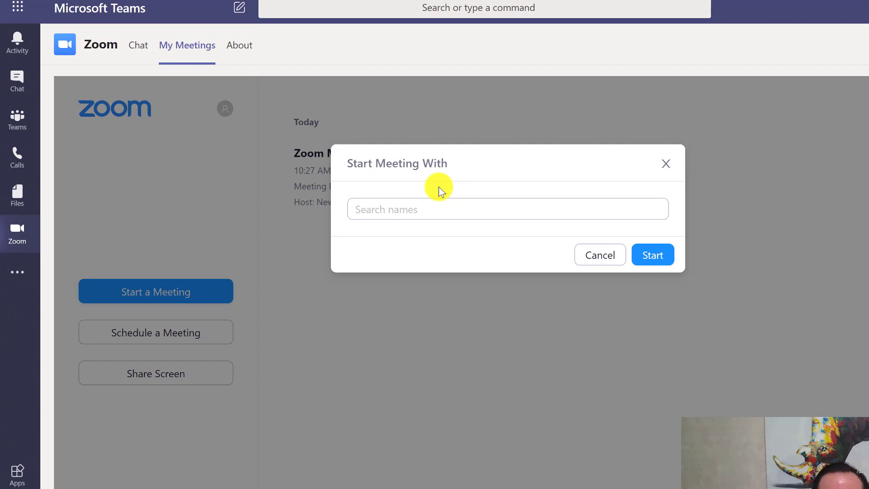
left_click(420, 202)
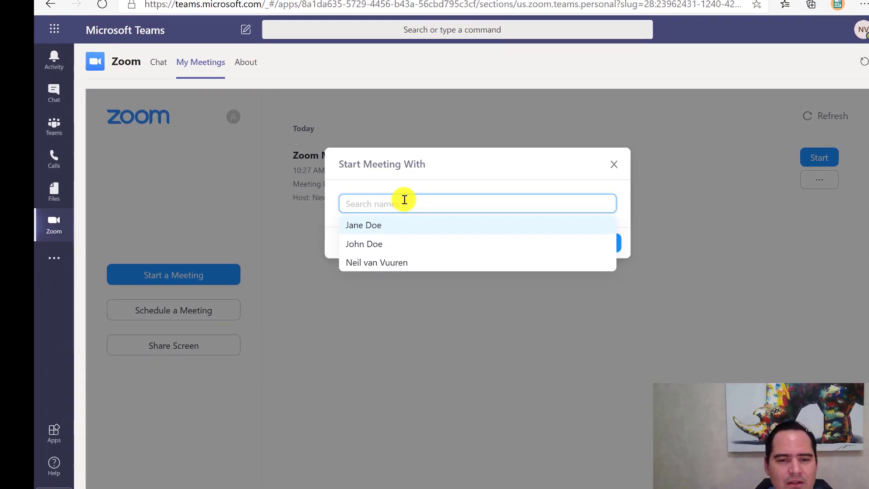
left_click(390, 226)
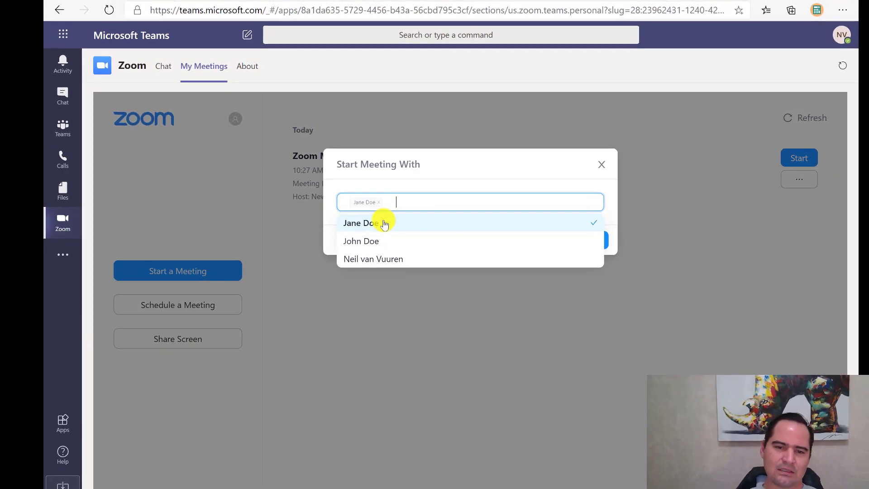
left_click(420, 181)
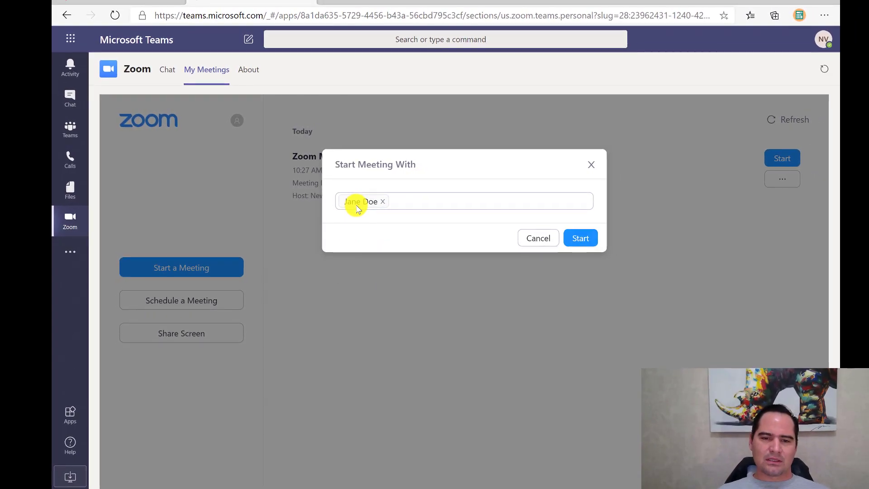
- Start the meeting, allow the Zoom Meetings application to open, and join with computer audio
left_click(579, 239)
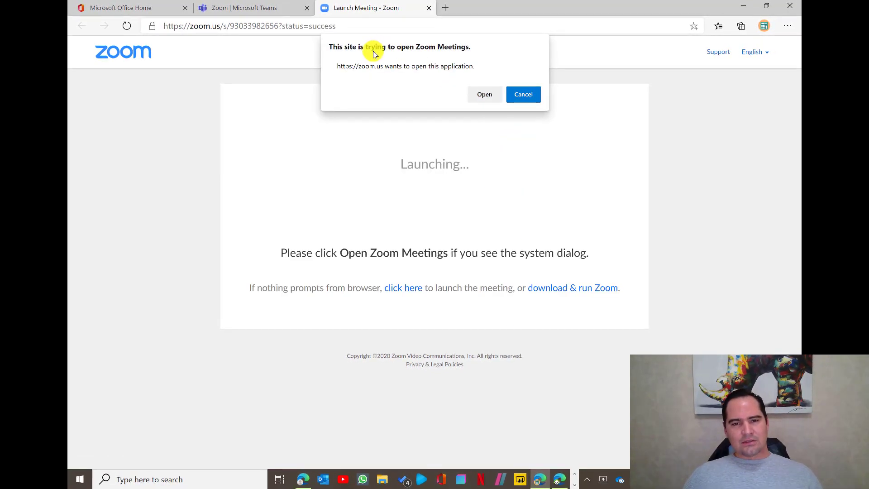
left_click(484, 95)
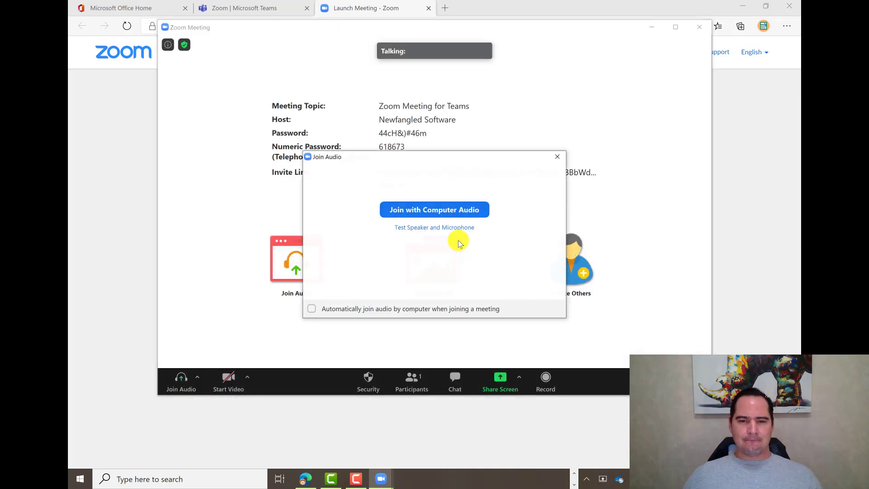
left_click(424, 209)
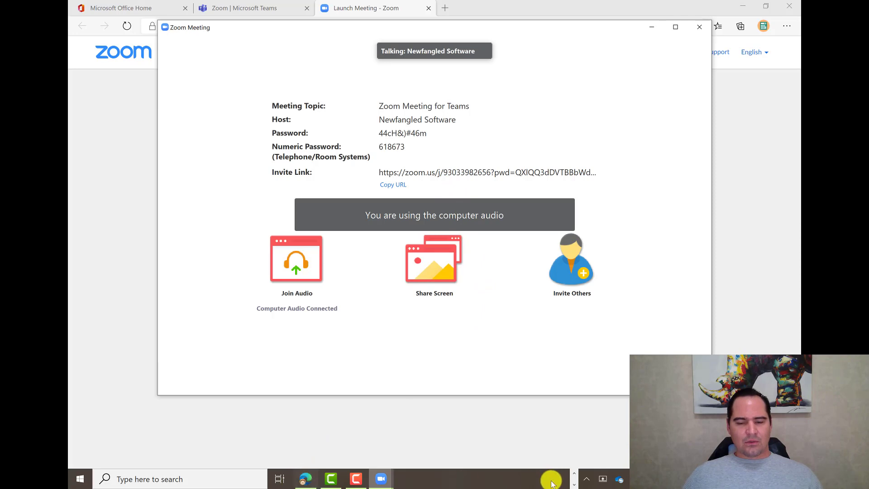
- Switch to the invited contact's Teams browser window to view the meeting invitation in the Zoom chat
left_click(575, 483)
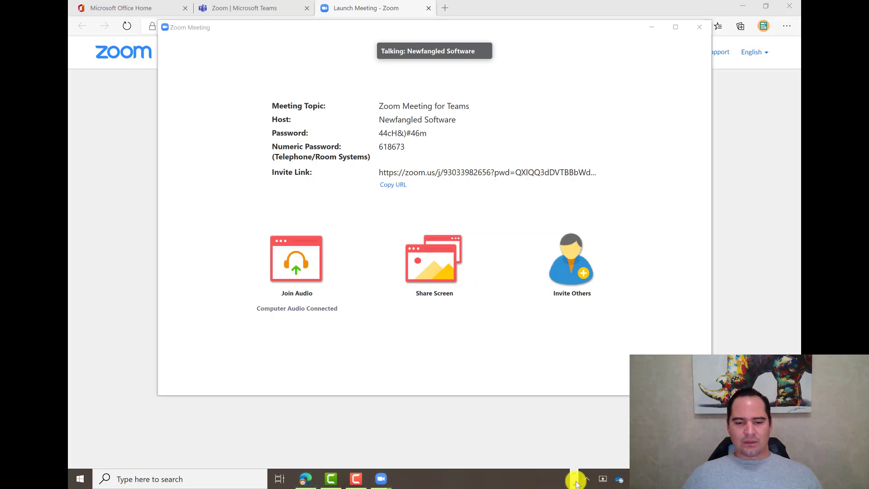
left_click(575, 473)
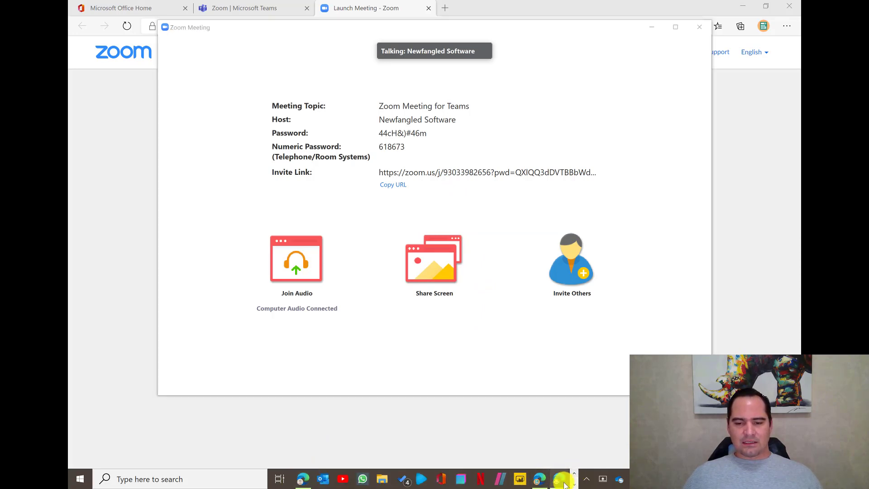
left_click(561, 483)
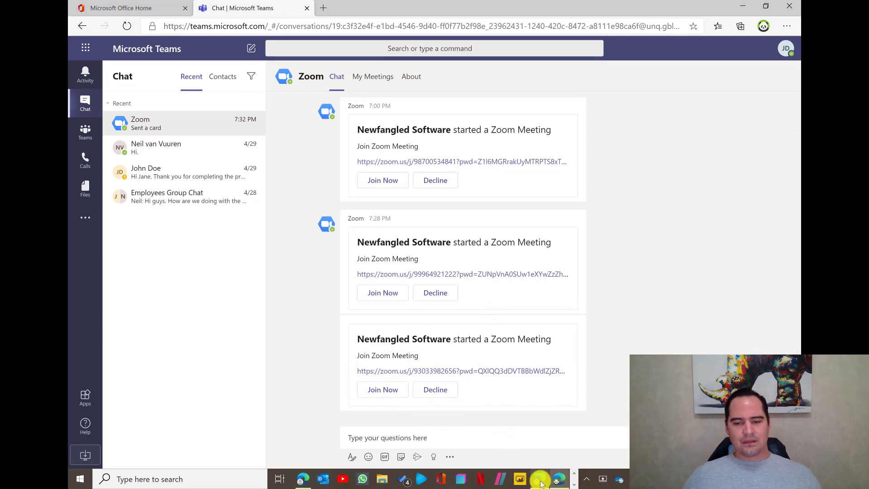
- Return to the Zoom meeting window and show the list of participants
mouse_move(557, 478)
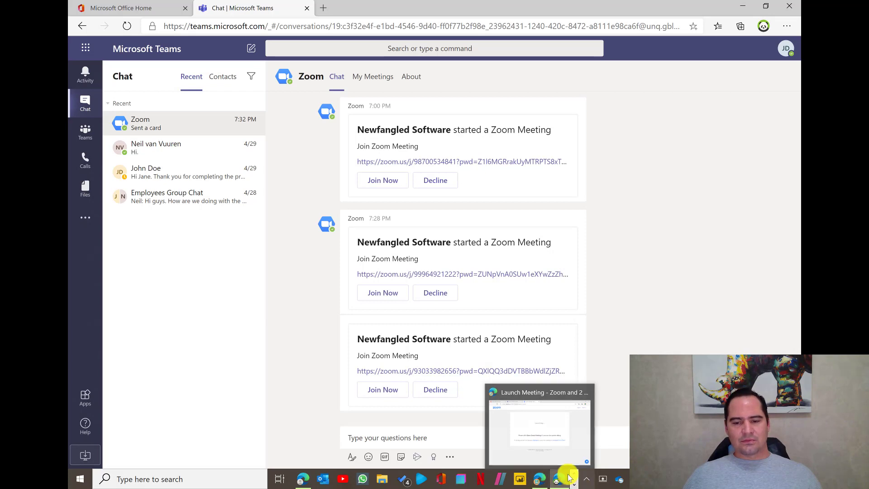
left_click(574, 483)
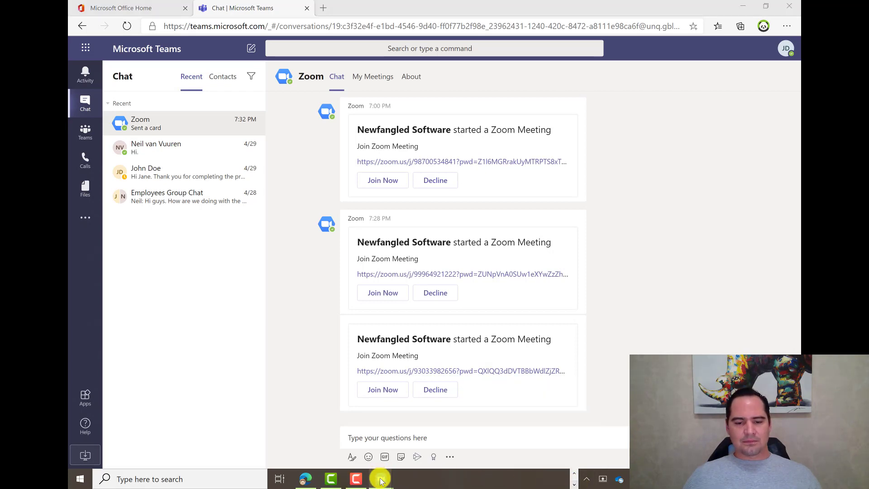
mouse_move(380, 480)
left_click(436, 421)
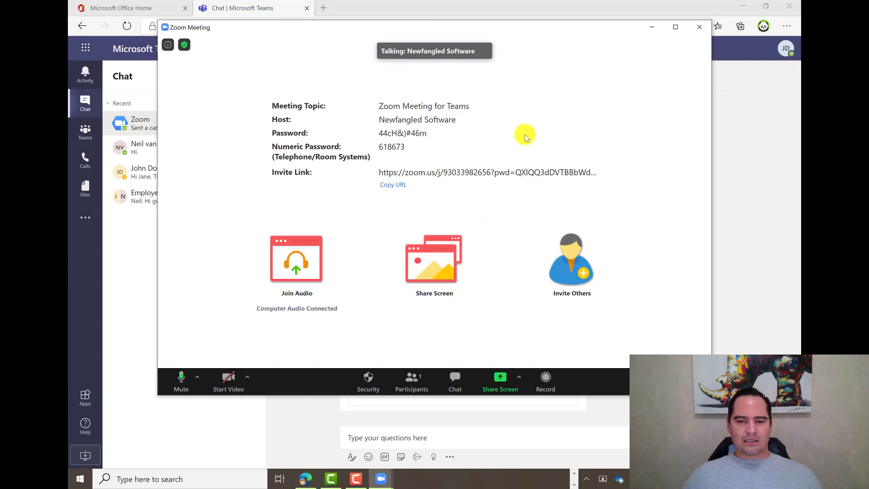
left_click(411, 385)
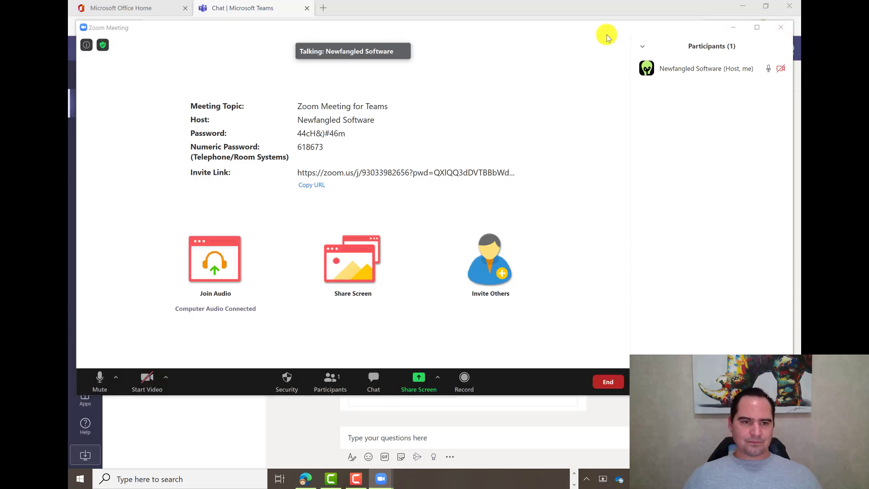
- End the meeting for all, then close the Zoom Cloud Meetings window and the Launch Meeting browser page
left_click(781, 27)
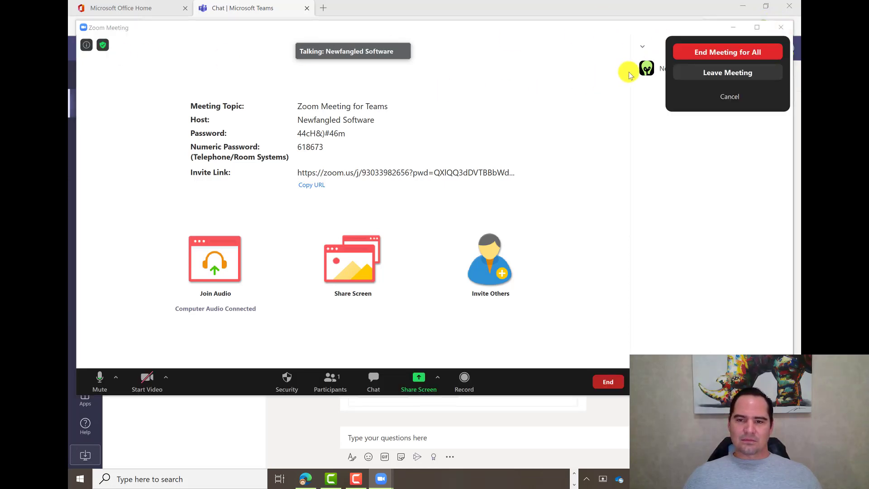
left_click(725, 52)
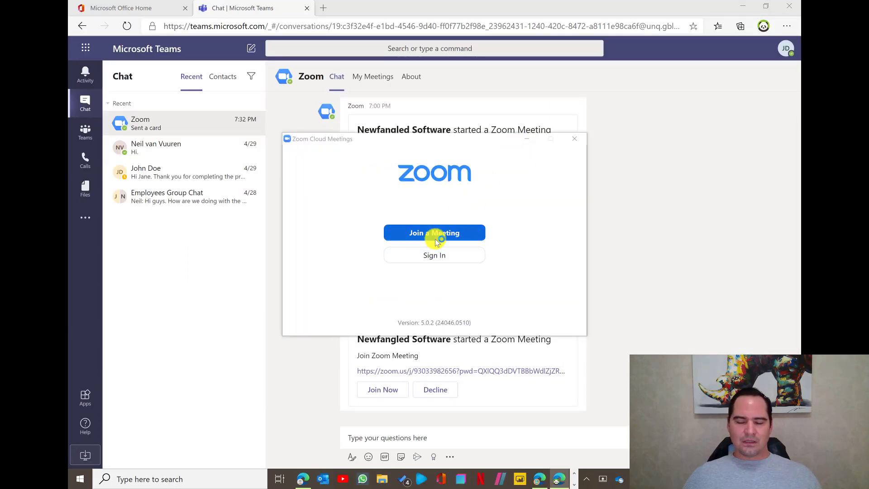
left_click(574, 138)
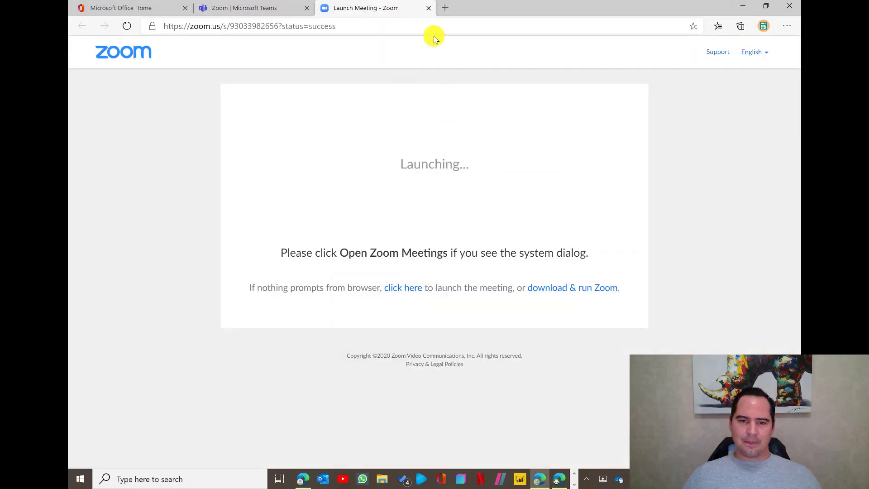
left_click(429, 8)
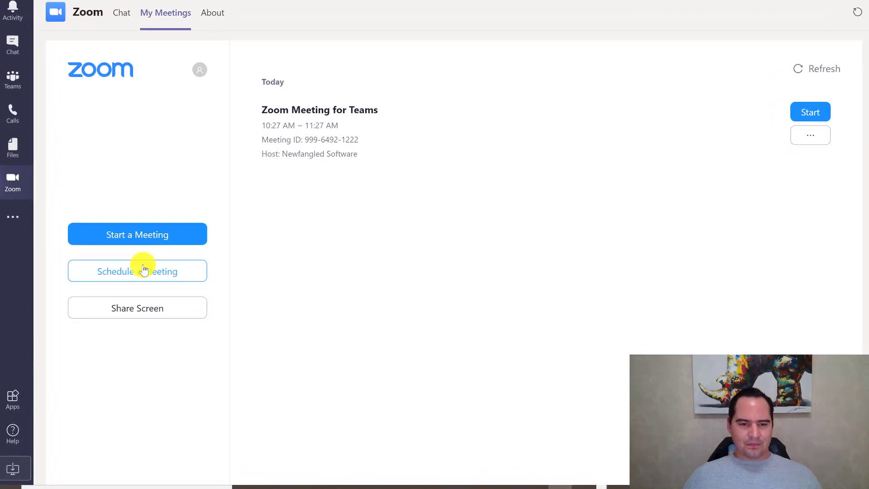
- Begin scheduling a Zoom meeting from My Meetings and add the previously invited contact as a participant
left_click(125, 9)
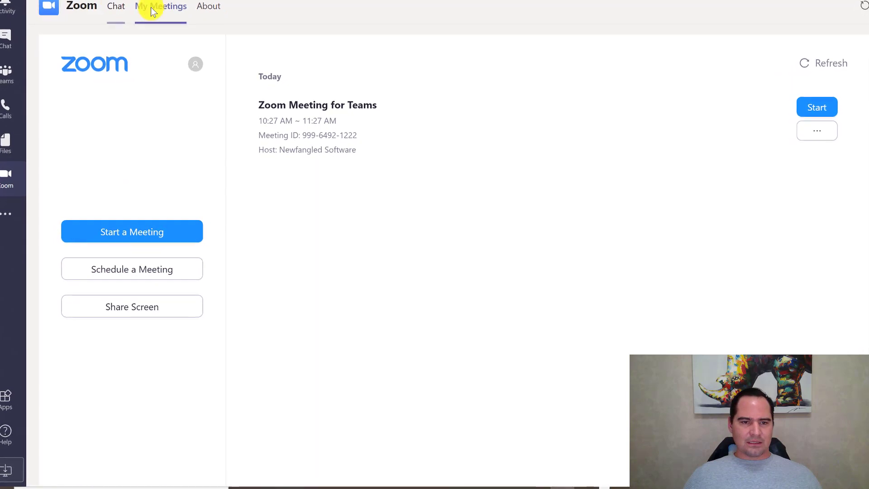
left_click(154, 7)
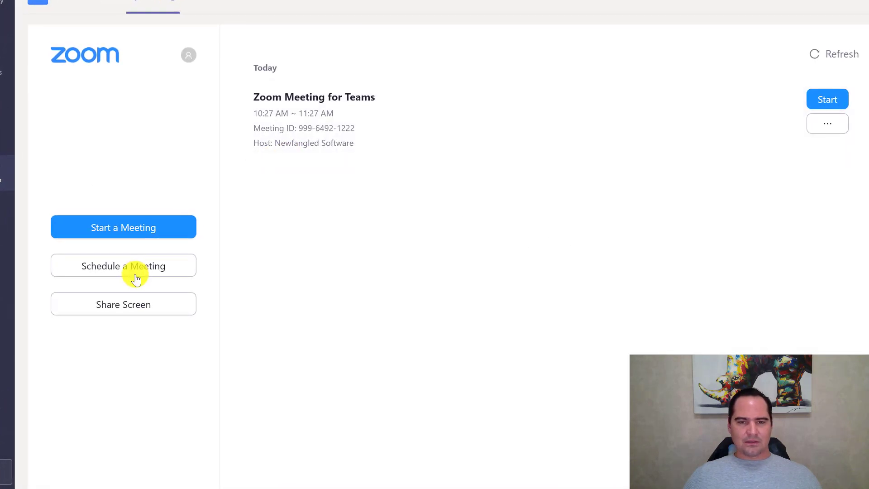
left_click(126, 262)
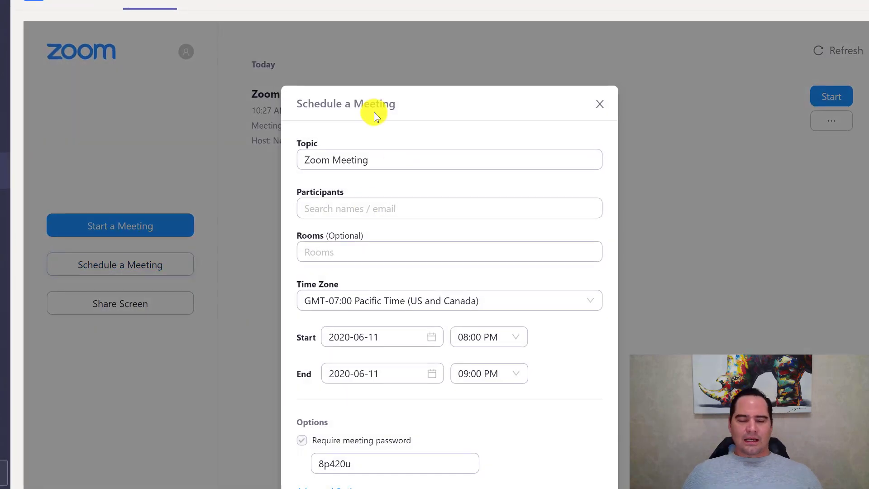
scroll(299, 118, "down", 3)
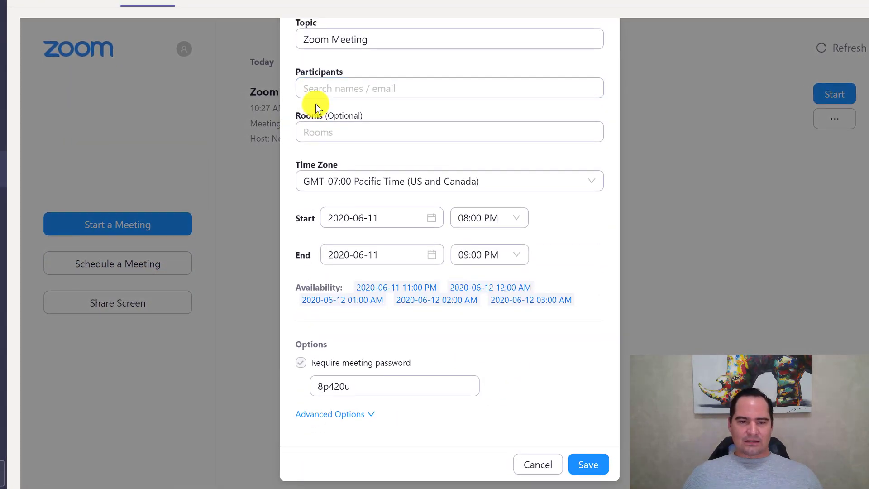
scroll(312, 111, "up", 3)
left_click(317, 152)
type("jane")
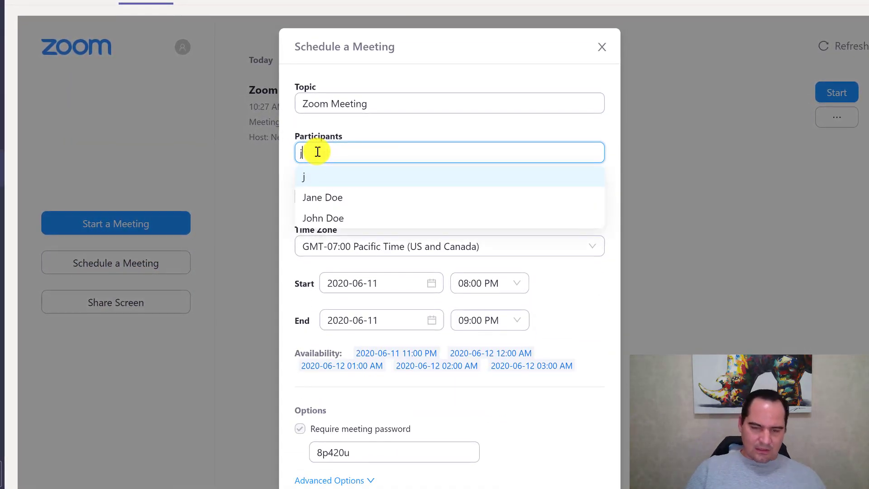
left_click(326, 198)
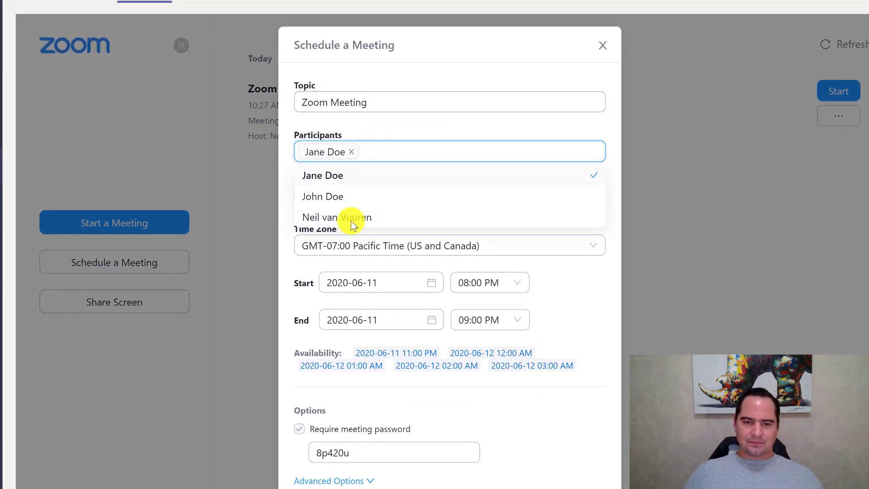
- Set the scheduled meeting's optional room to Remotely
left_click(333, 201)
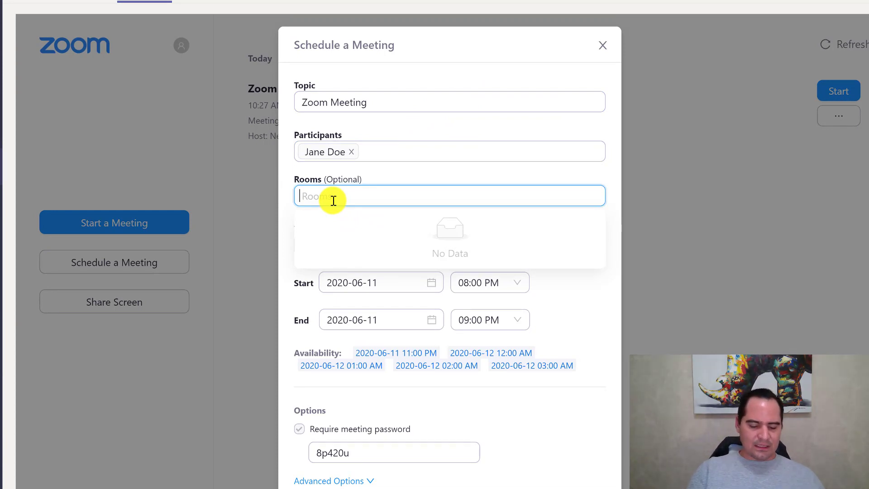
type("Te")
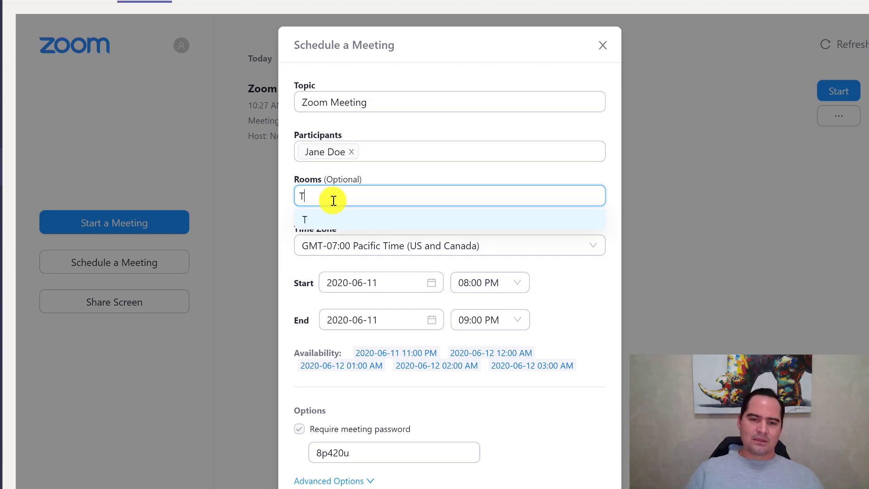
key("BackSpace")
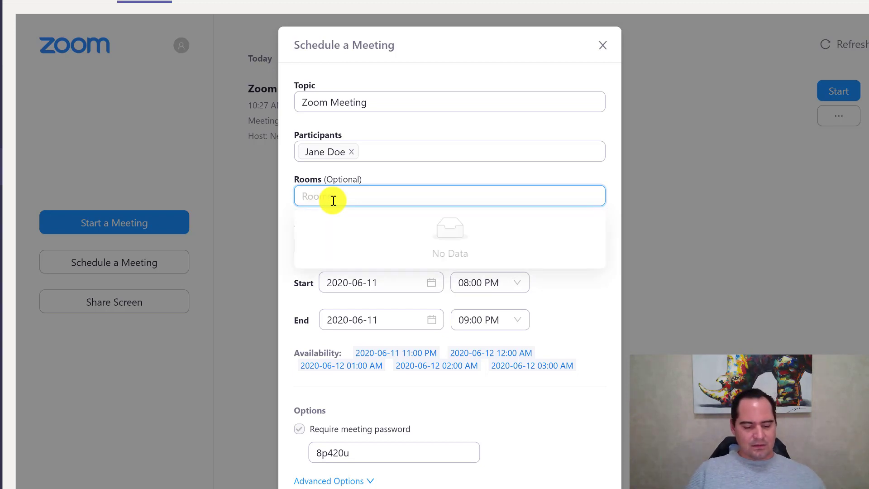
type("Remotely")
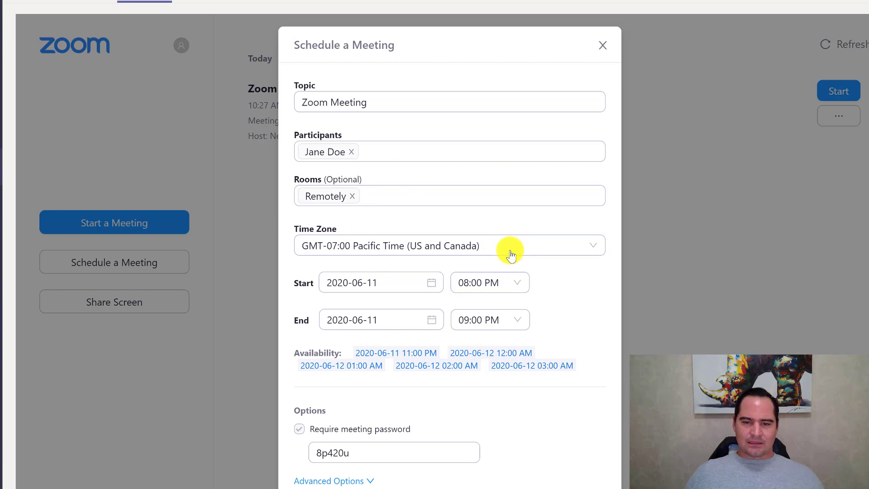
- Expand the advanced options of the scheduled meeting and review its time, password and entry settings
scroll(362, 289, "down", 1)
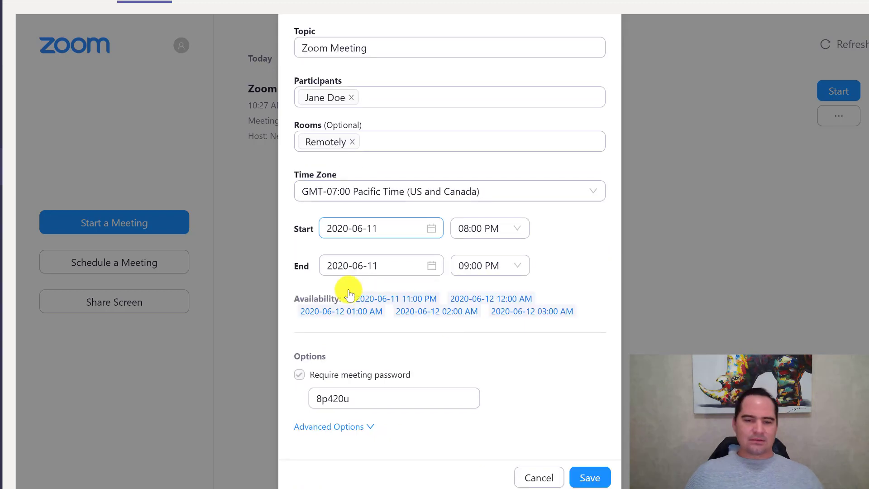
scroll(348, 294, "down", 1)
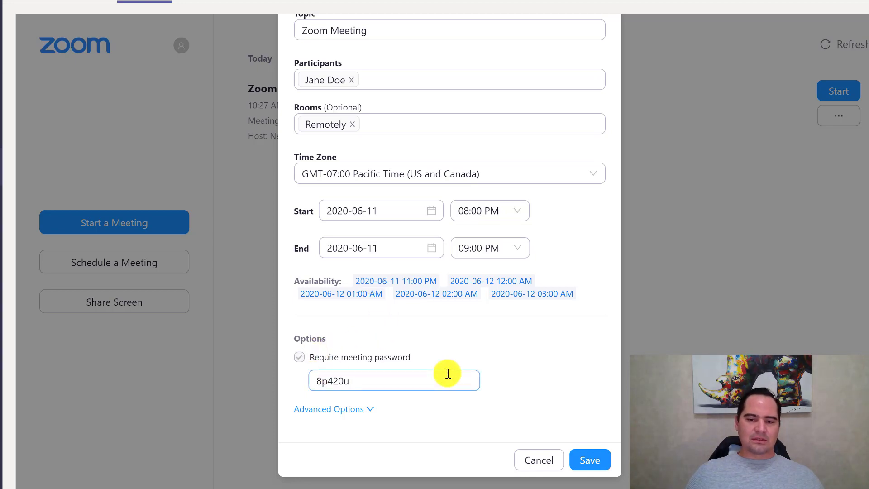
left_click(363, 412)
scroll(407, 285, "down", 4)
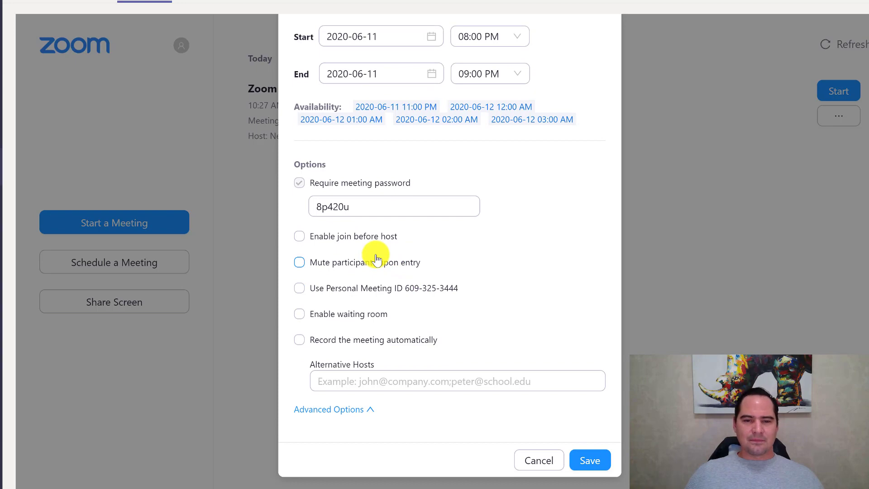
scroll(376, 259, "up", 5)
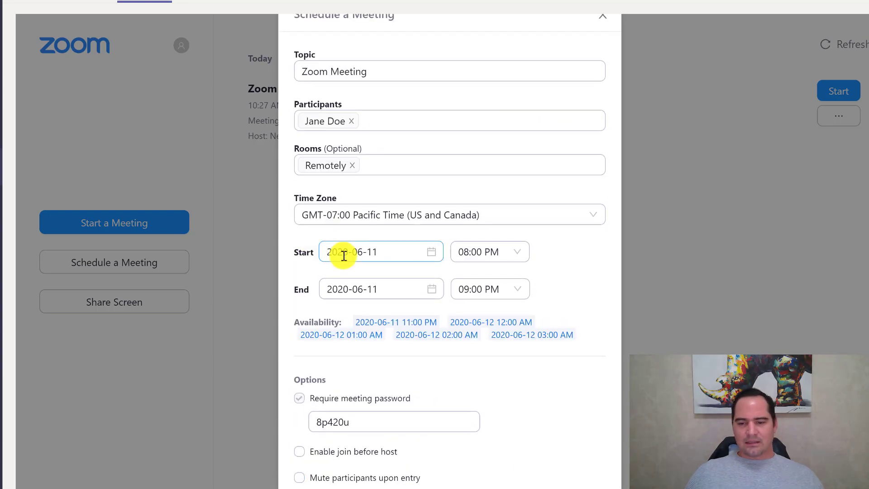
- Set the scheduled meeting's start date to 2020-06-12, keeping the 08:00 PM start time
left_click(519, 255)
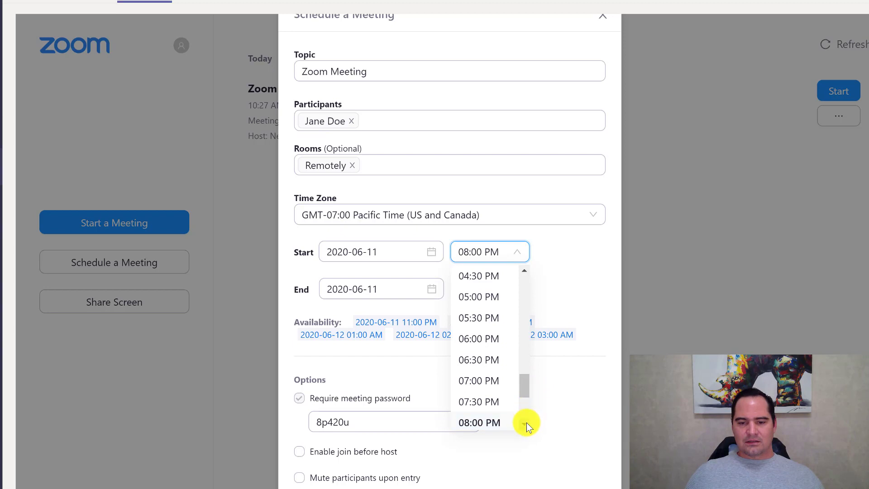
scroll(526, 423, "down", 7)
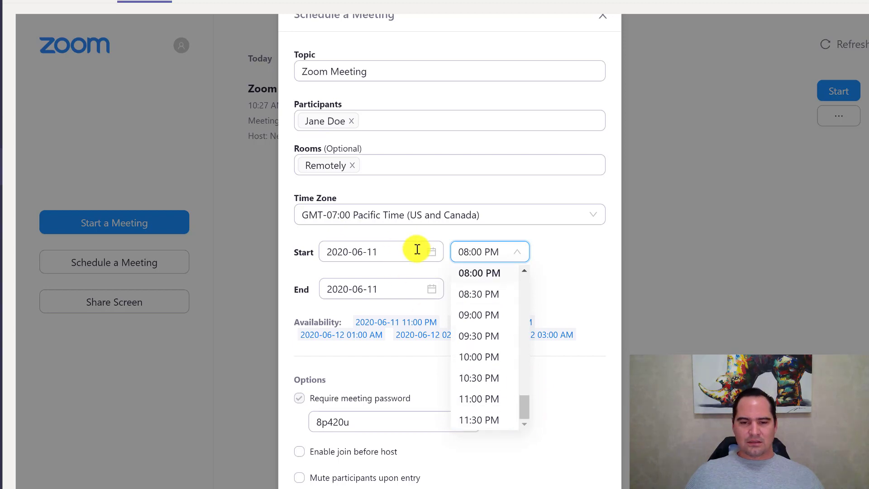
left_click(434, 251)
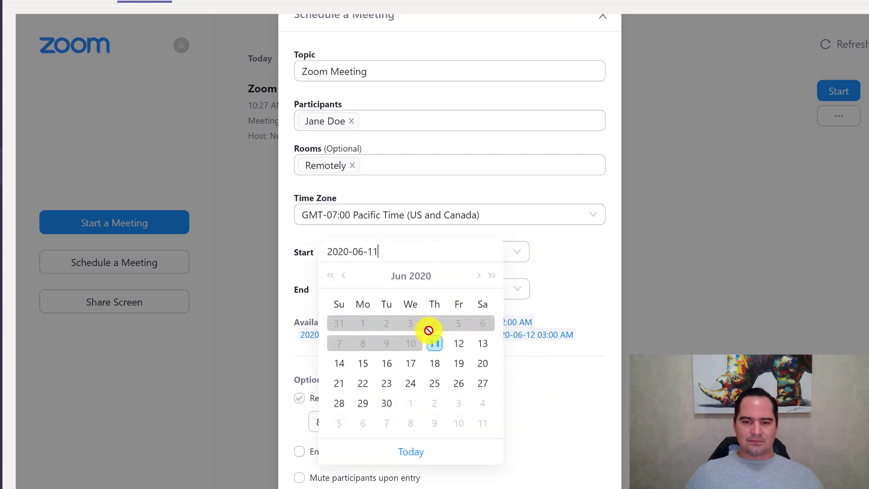
left_click(455, 343)
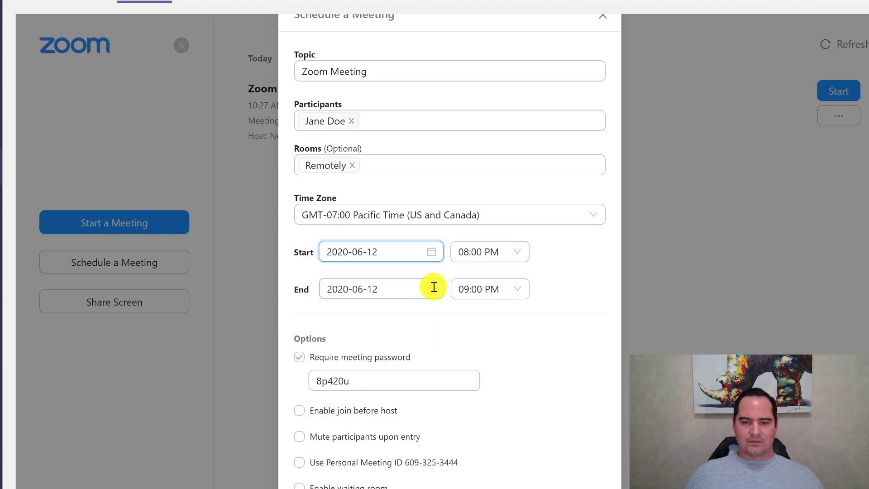
left_click(433, 287)
left_click(553, 241)
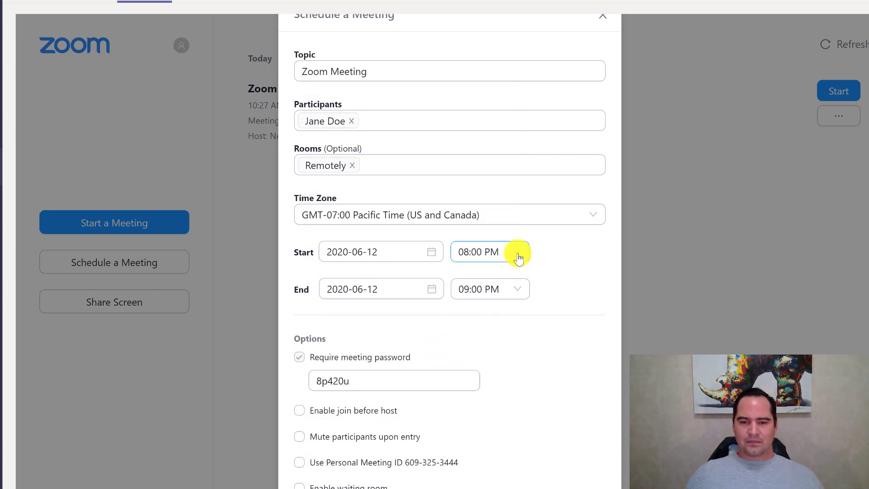
- Review the meeting's password option, enable automatic recording on the local computer, and save the scheduled meeting
scroll(359, 355, "down", 3)
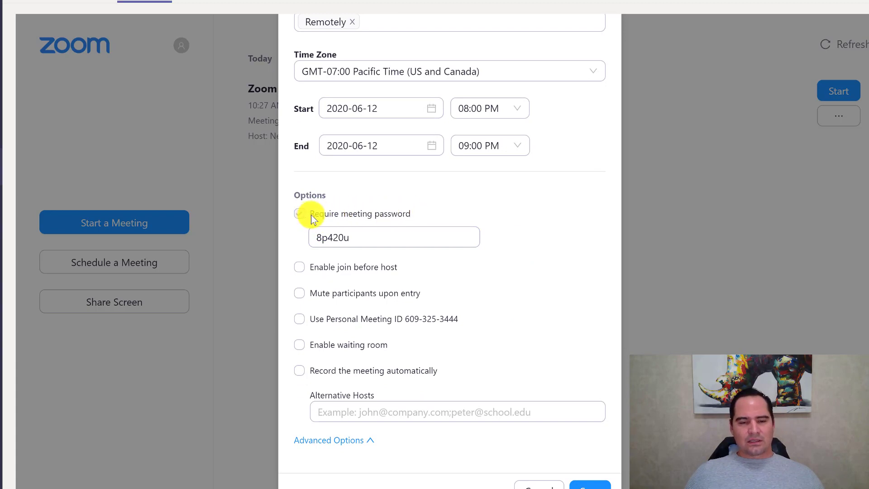
left_click_drag(310, 214, 409, 215)
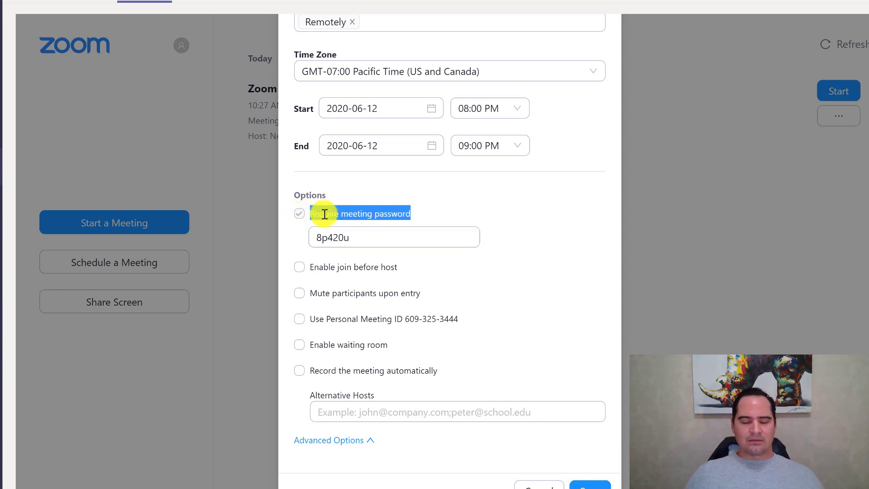
left_click(360, 242)
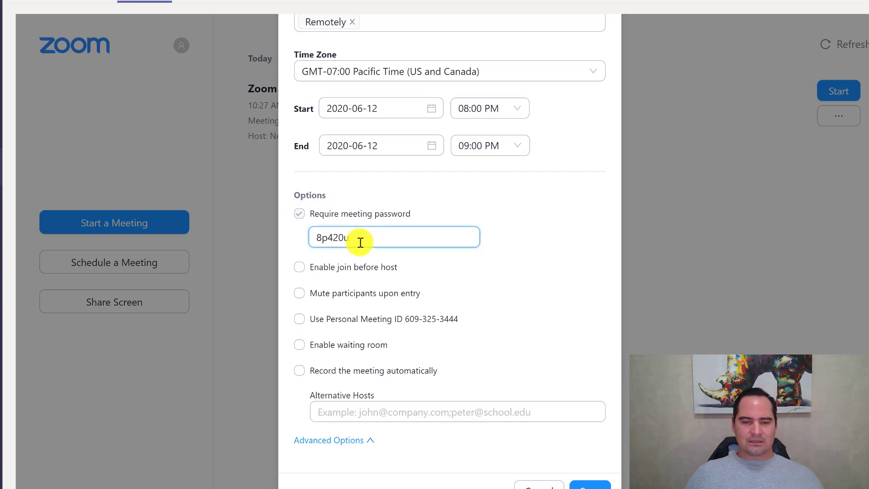
left_click_drag(382, 231, 295, 233)
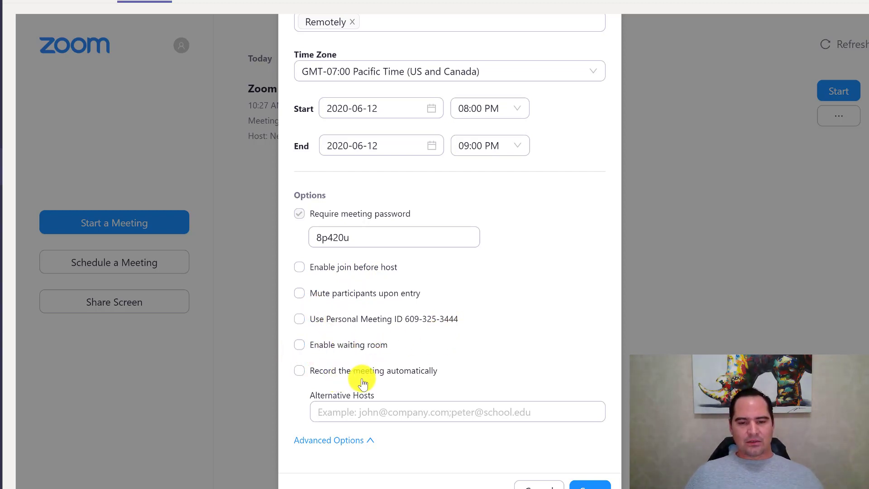
scroll(444, 285, "down", 1)
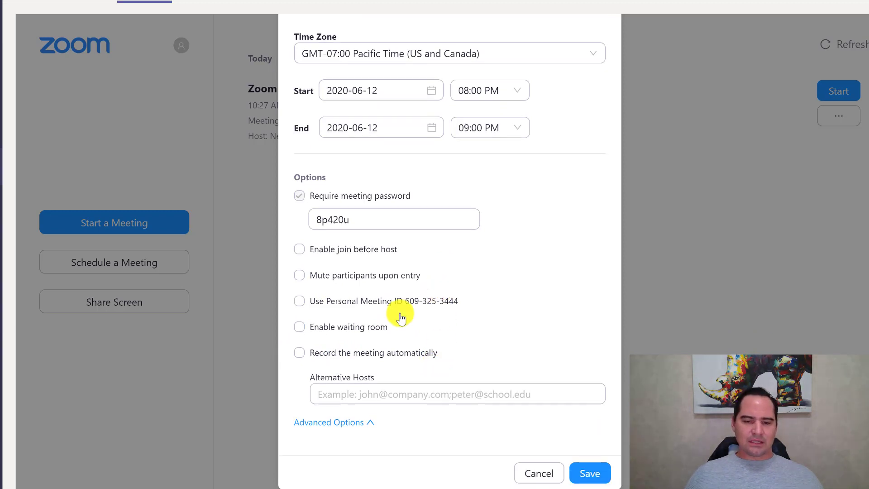
left_click(314, 343)
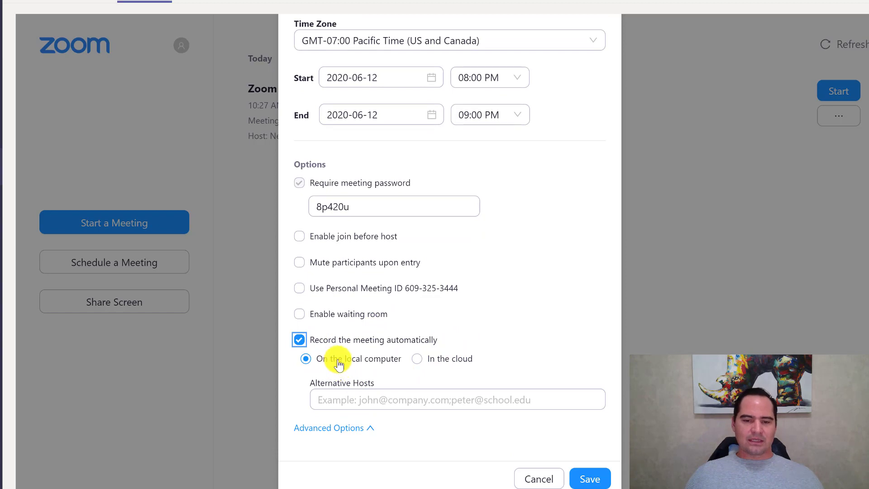
scroll(481, 325, "down", 1)
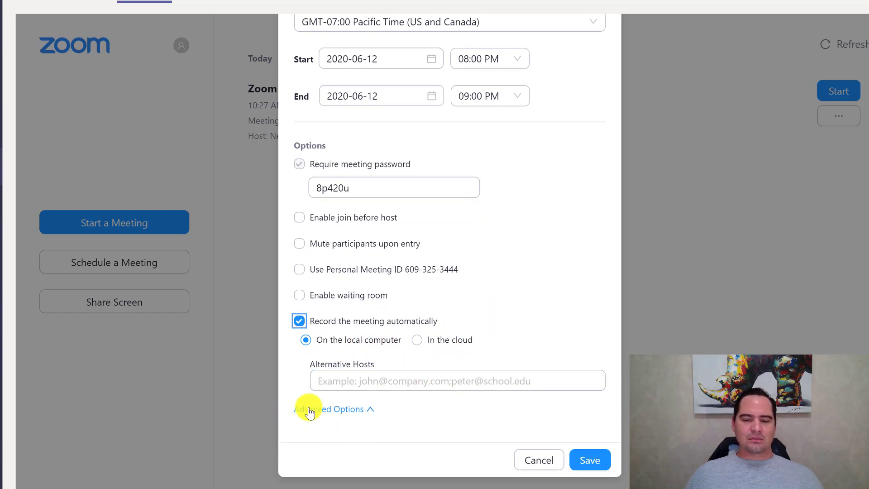
left_click(588, 461)
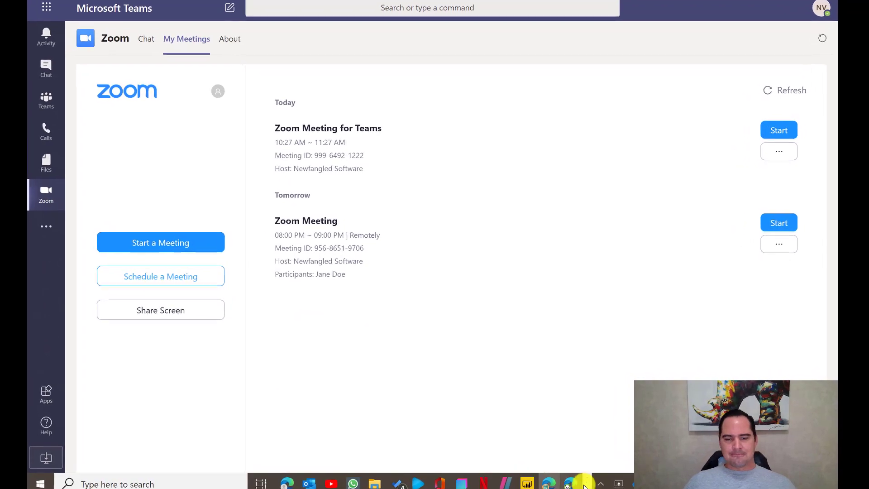
- Switch to the invited participant's Teams window and accept the scheduled Zoom meeting invitation in the Zoom chat
left_click(576, 483)
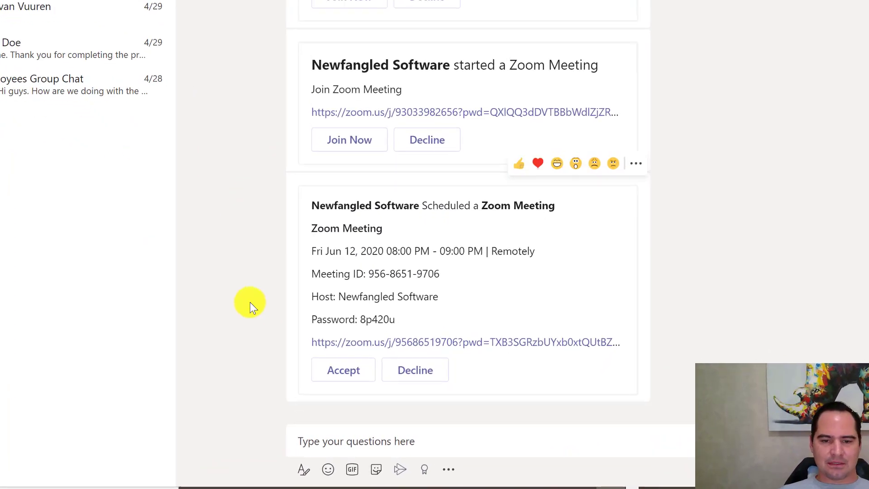
scroll(362, 204, "down", 2)
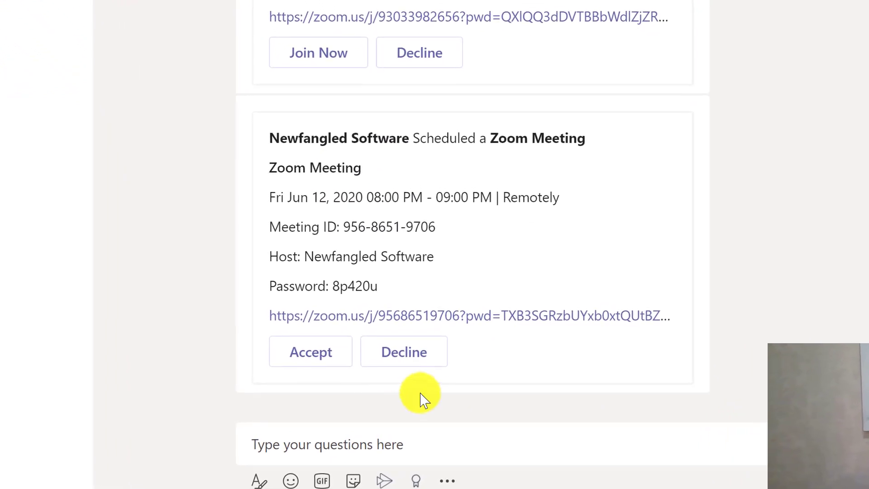
left_click(332, 351)
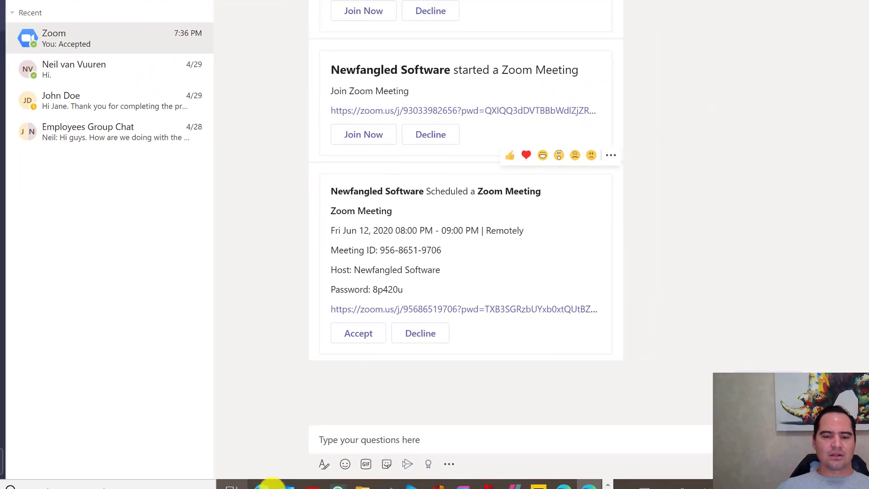
- Switch back to the host's Teams window, view the Share Screen dialog's meeting ID prompt, and cancel it
mouse_move(546, 483)
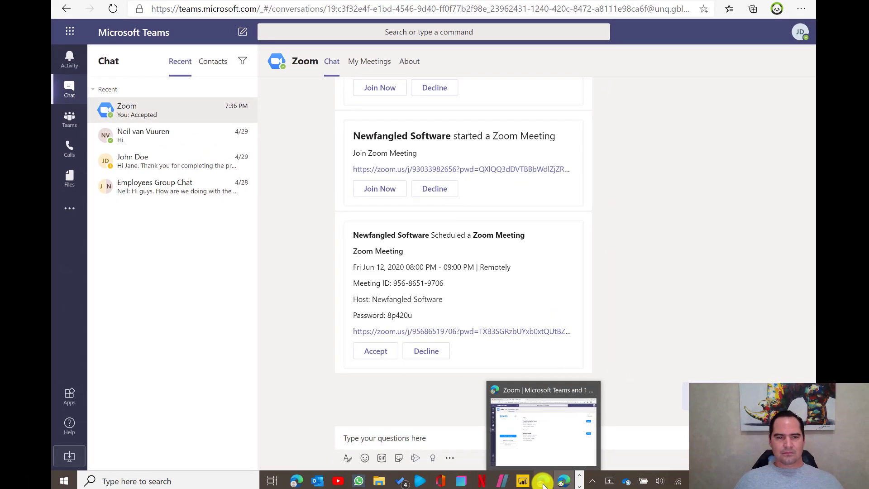
left_click(546, 407)
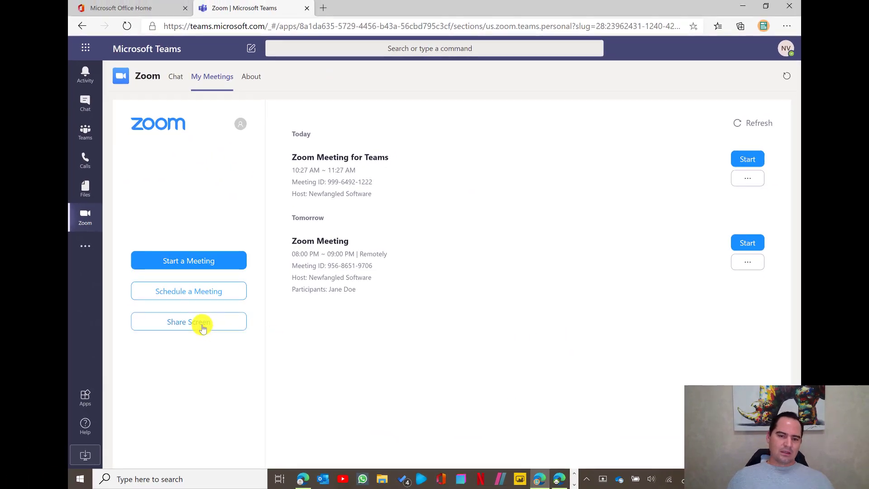
left_click(202, 328)
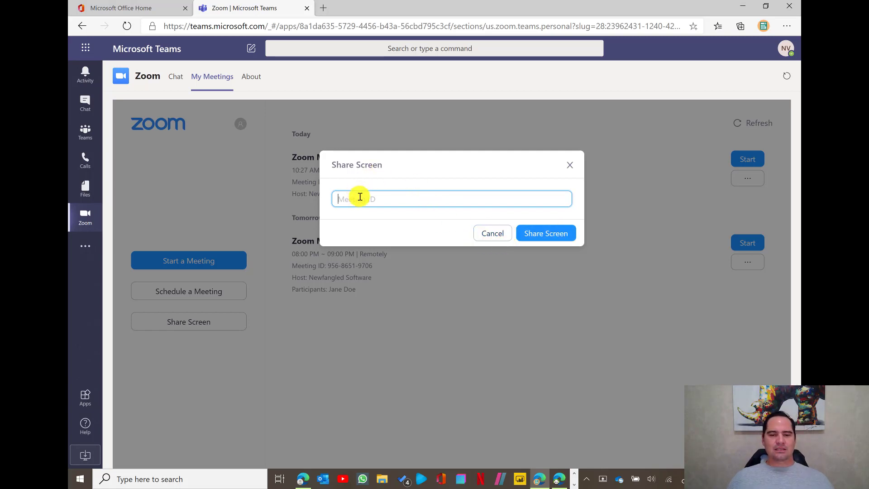
left_click(493, 237)
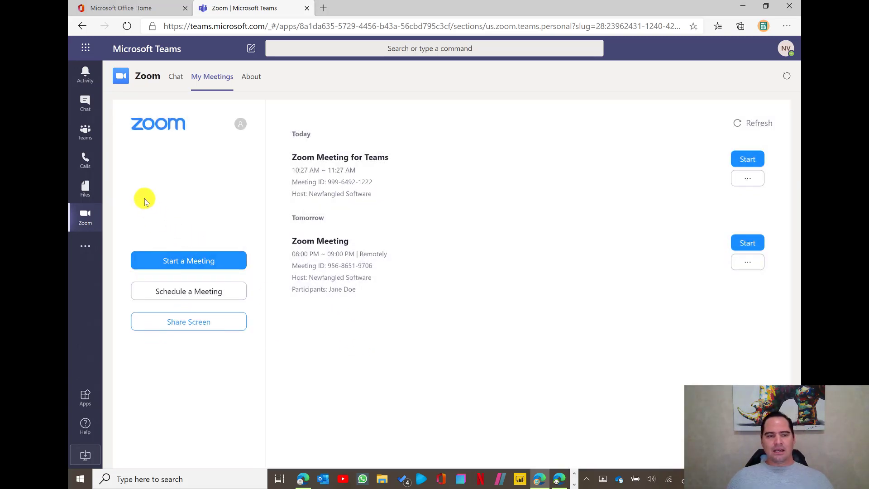
- Open the General channel of the Human Resources team and examine the full list of Zoom bot commands
left_click(87, 130)
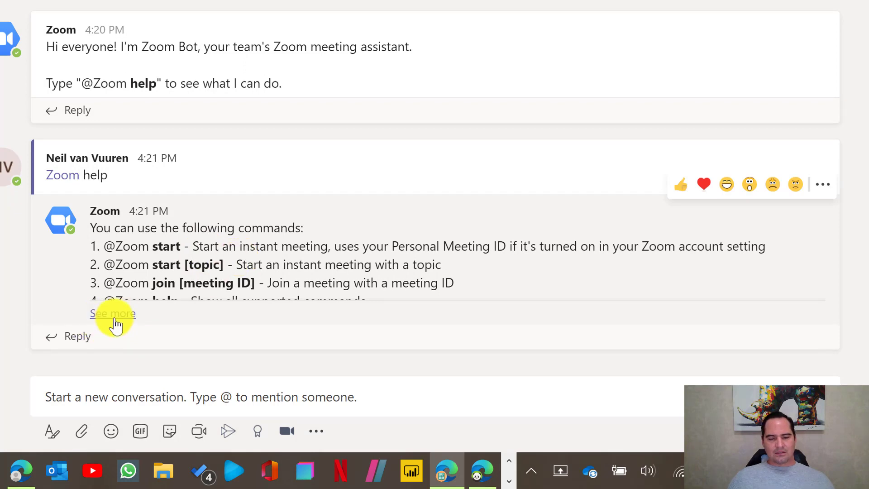
left_click(114, 318)
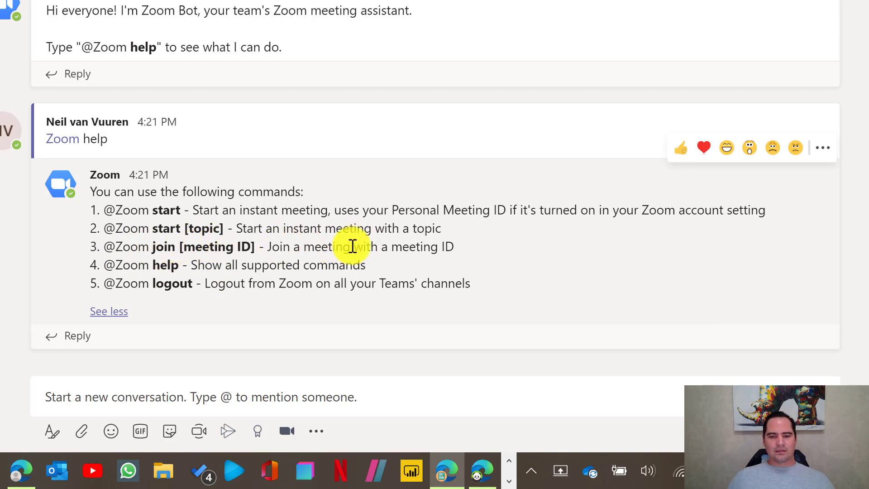
left_click_drag(251, 243, 182, 246)
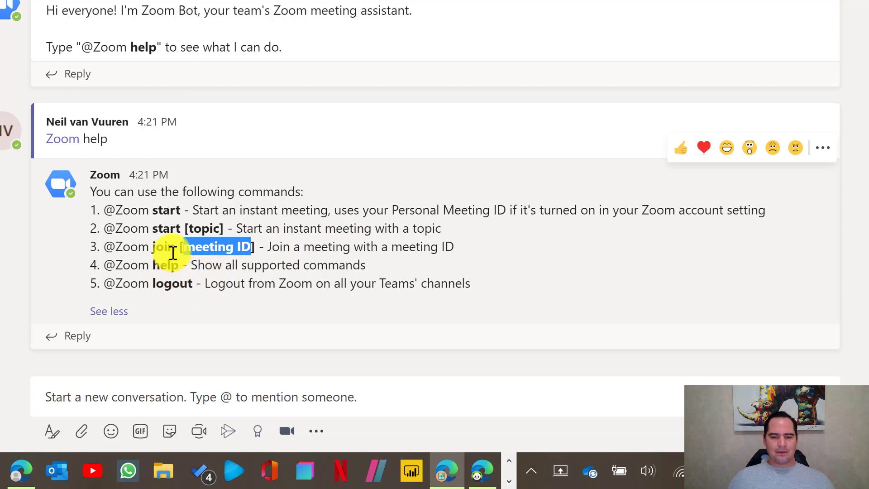
left_click_drag(182, 210, 157, 211)
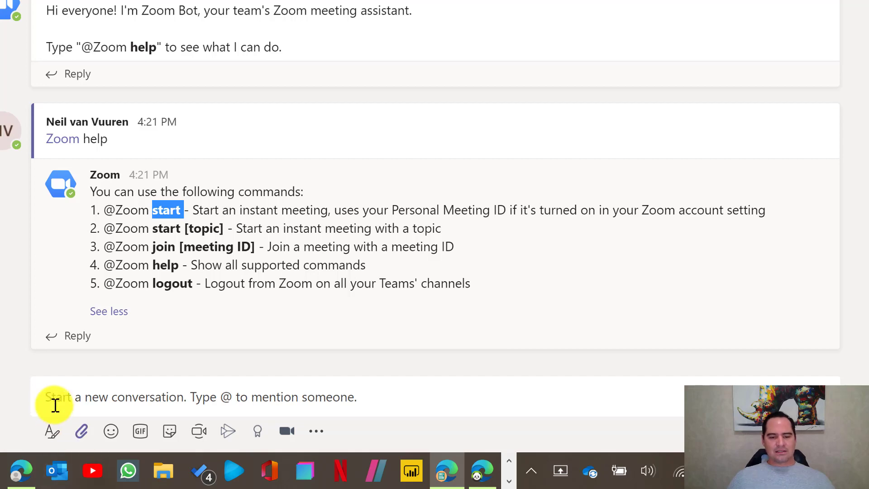
- Post a message in the channel that mentions the Zoom bot with the command start
left_click(62, 397)
type("@")
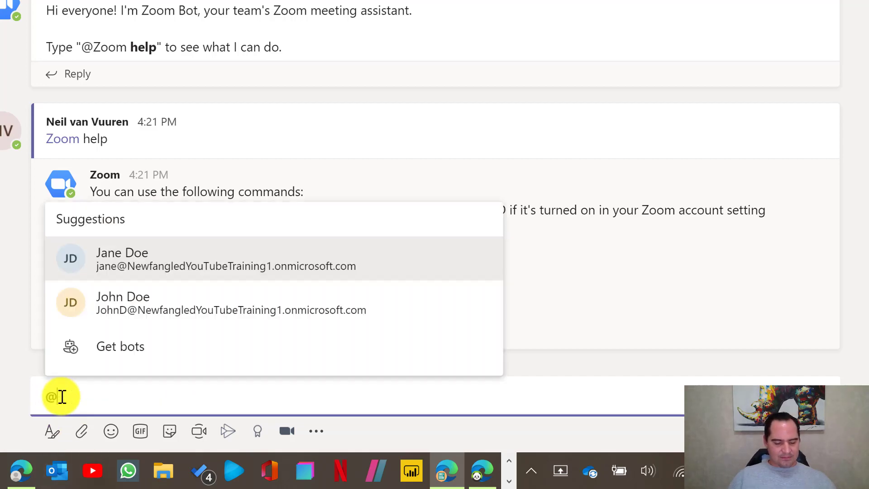
type("Zoom")
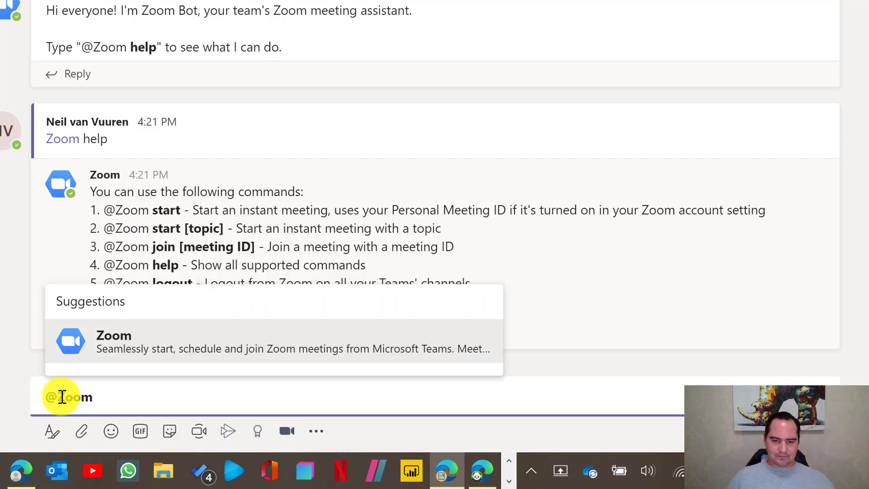
key("Return")
type("Star")
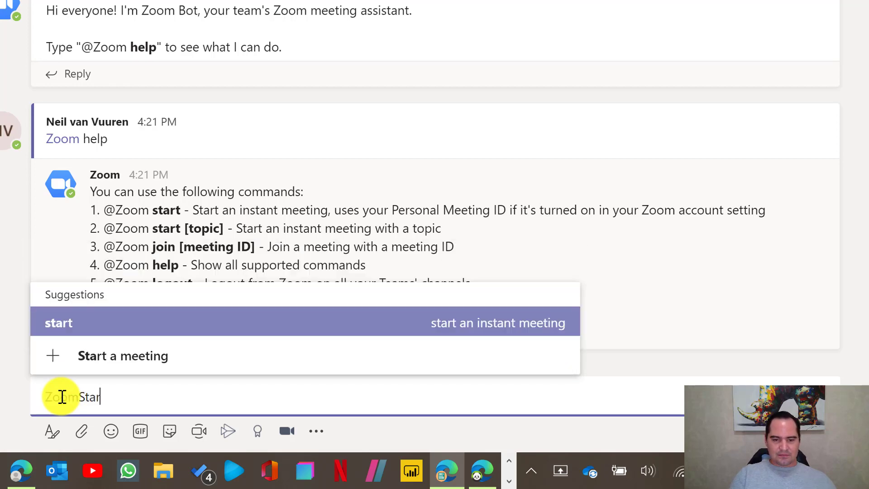
type("a")
key("BackSpace")
key("BackSpace")
key("BackSpace")
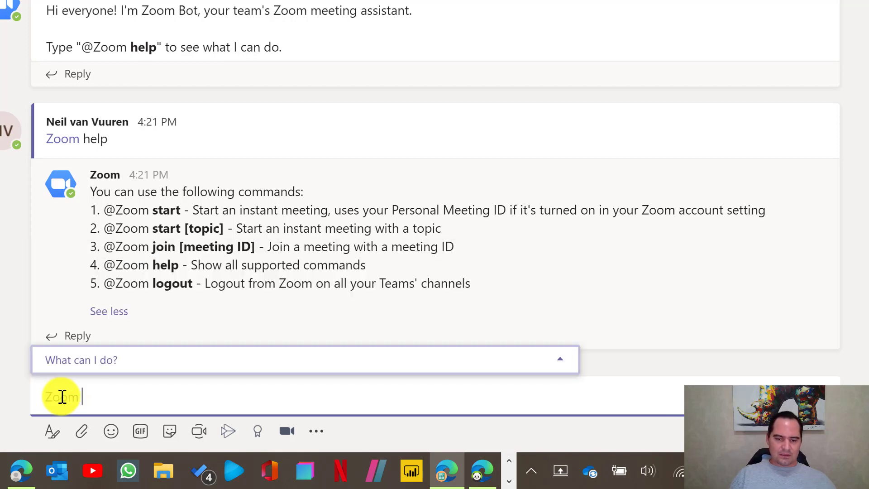
type("start")
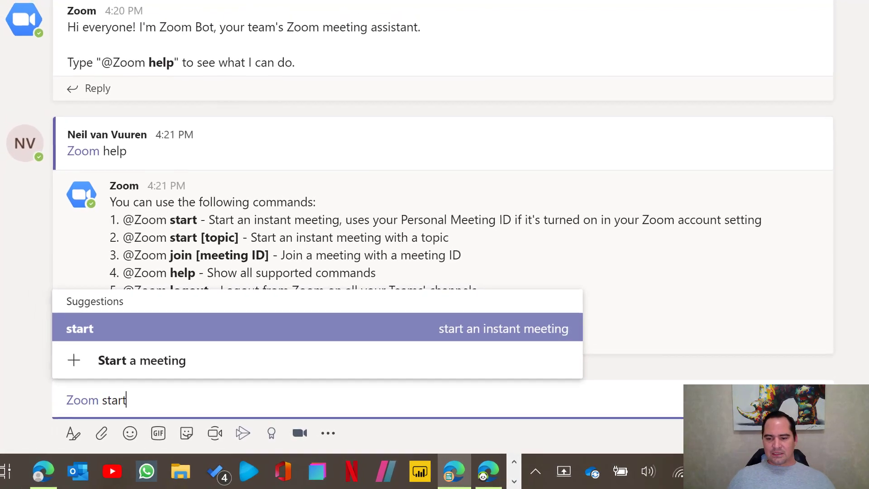
key("Return")
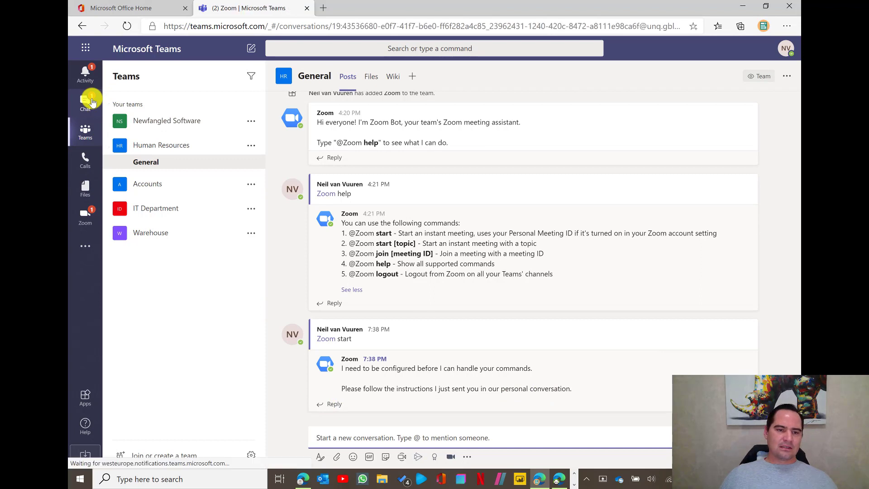
- Follow the sign-in link in the Zoom bot's personal chat, authorize Microsoft Teams to access the Zoom account, and close the confirmation page
left_click(91, 101)
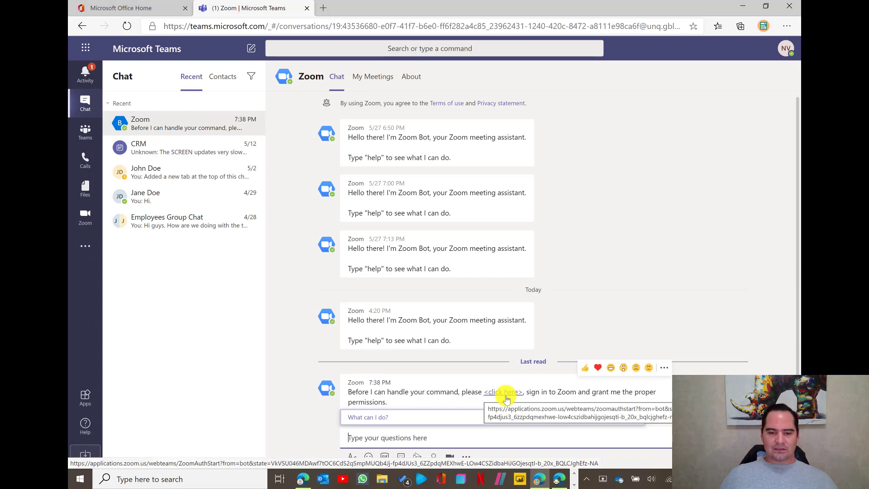
left_click(503, 395)
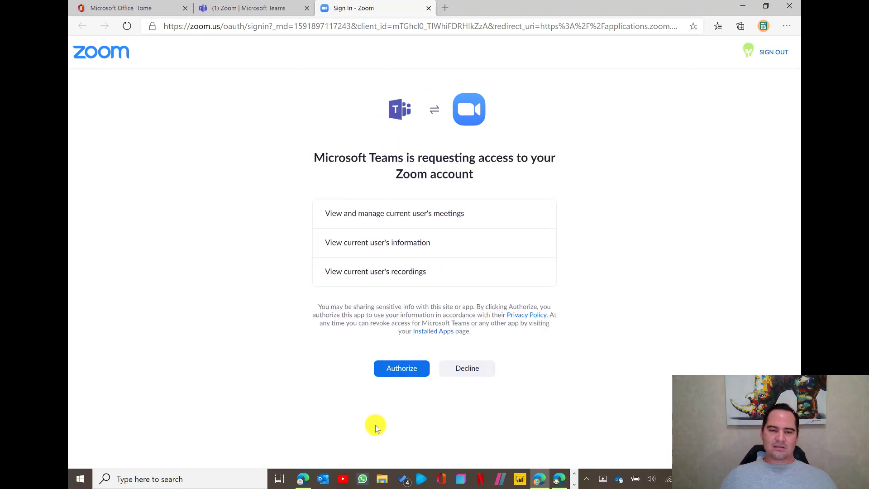
left_click(402, 369)
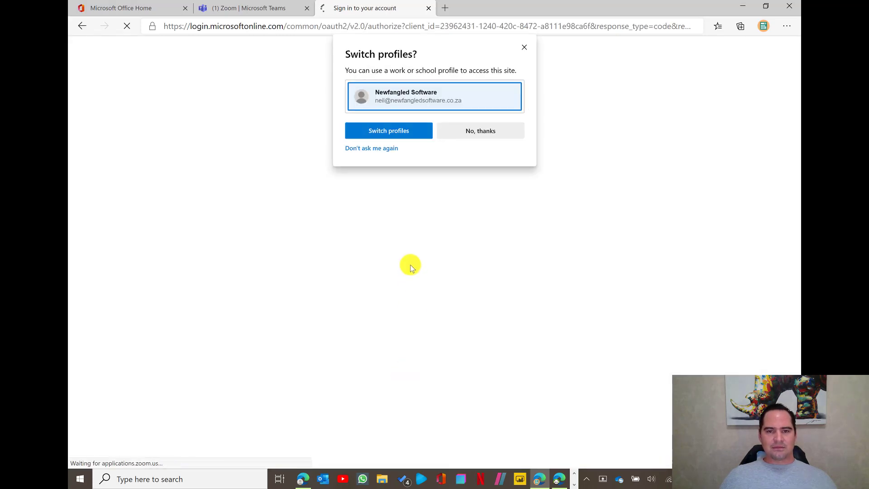
left_click(385, 129)
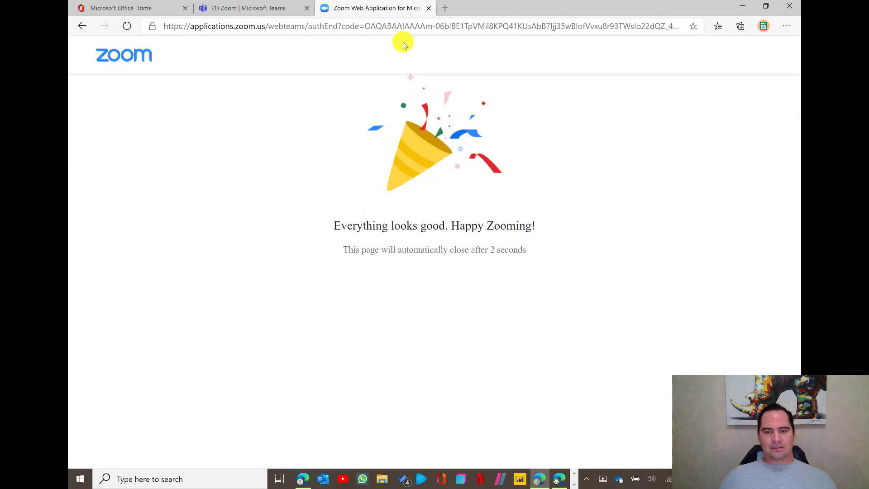
left_click(430, 8)
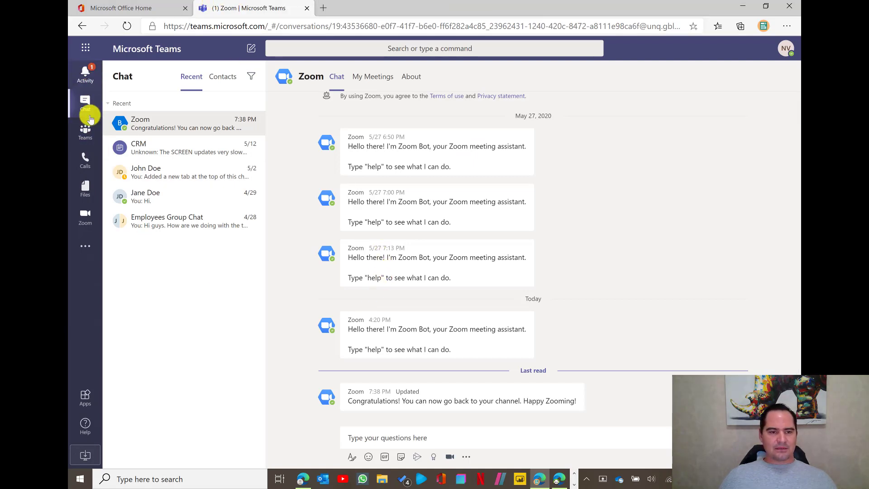
- Open the latest Zoom reply notification for the Human Resources General channel and examine the instant meeting's ID and password
left_click(85, 73)
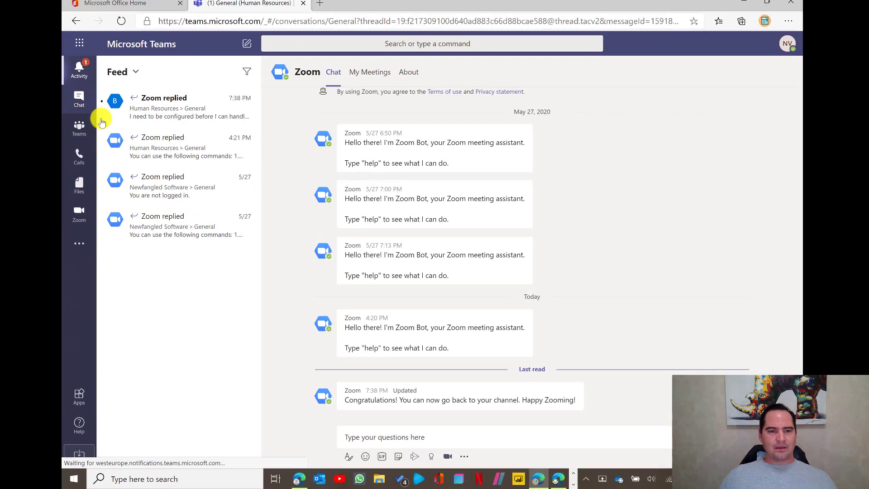
left_click(101, 120)
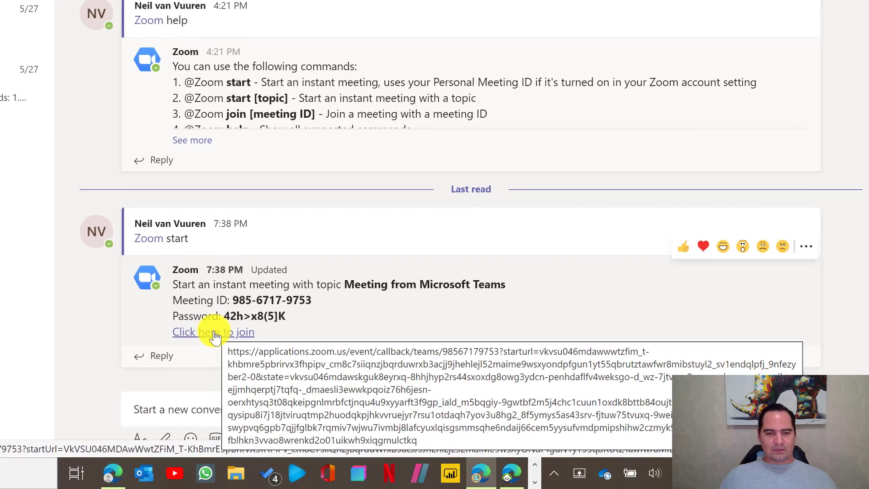
left_click(158, 243)
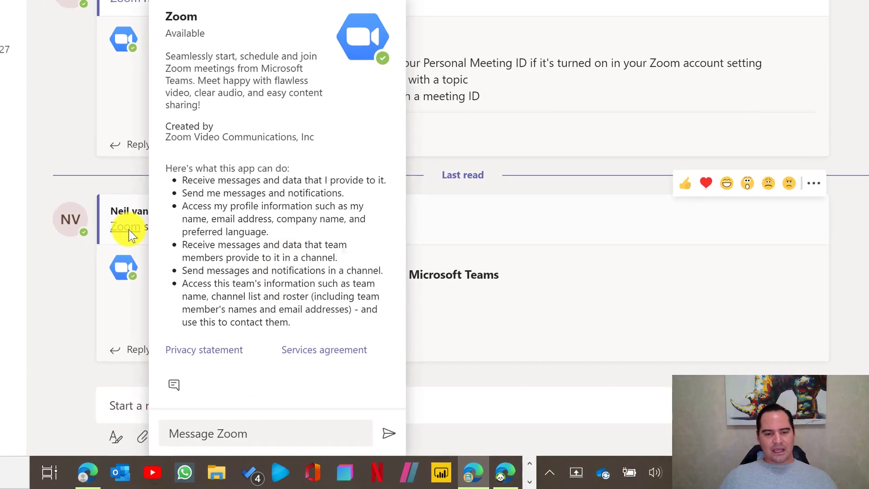
left_click(595, 246)
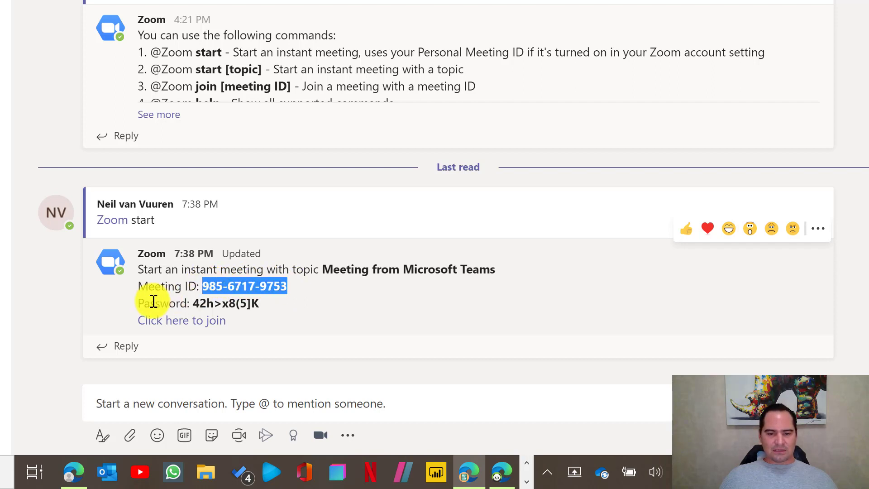
left_click_drag(262, 304, 189, 302)
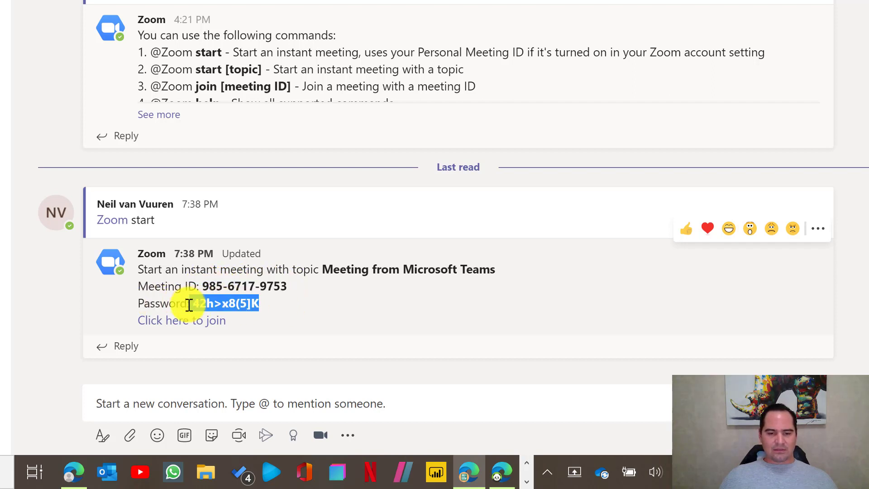
- Follow the bot's join link to launch the meeting in Zoom Meetings, join with computer audio, and show the participants list
left_click(170, 322)
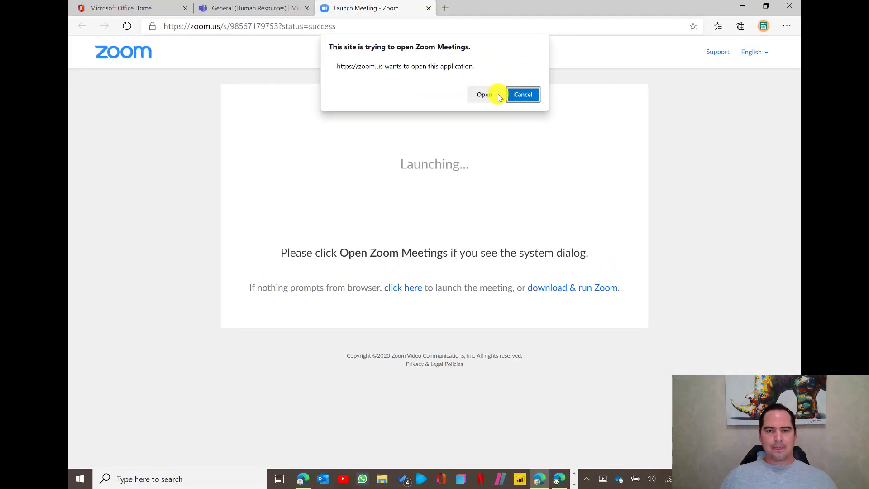
left_click(481, 95)
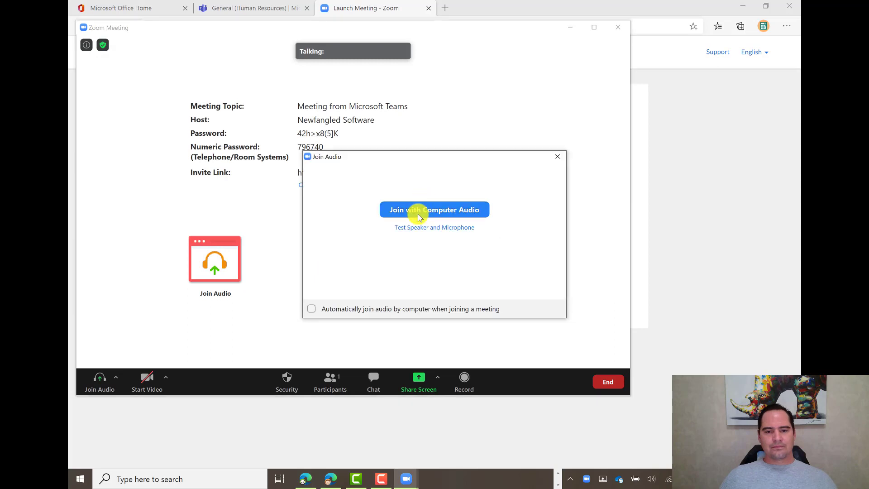
left_click(419, 210)
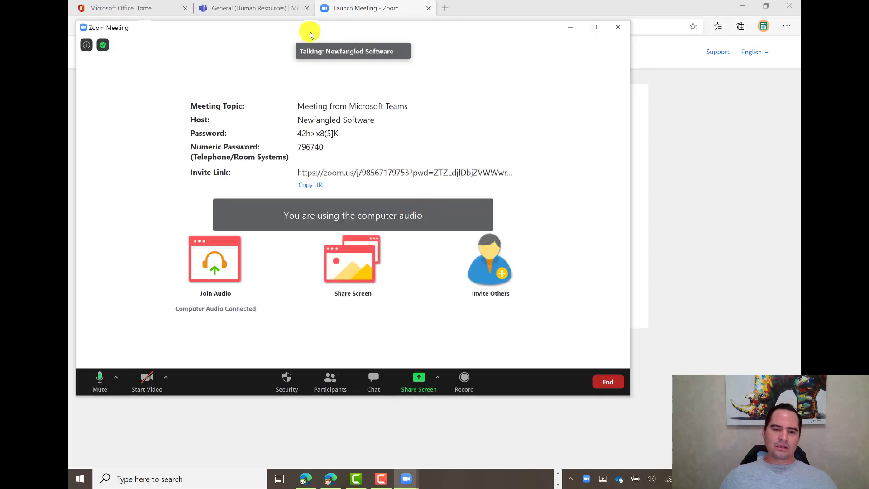
left_click_drag(310, 35, 434, 46)
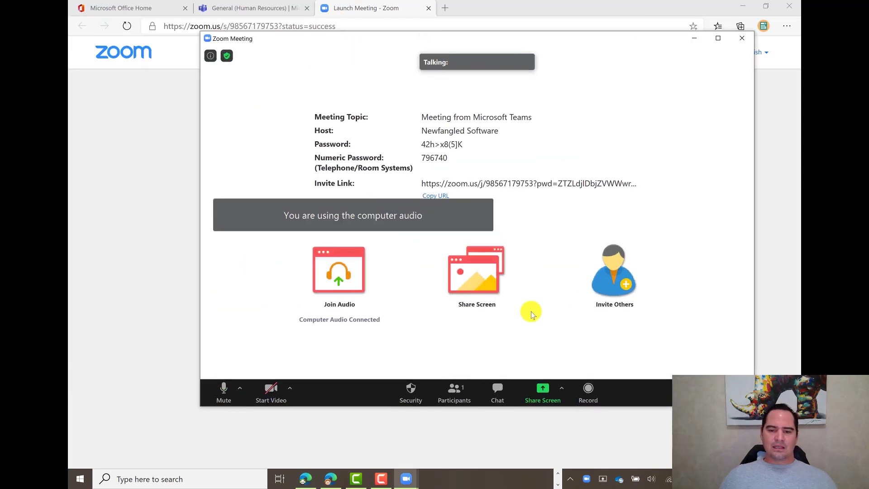
left_click(457, 392)
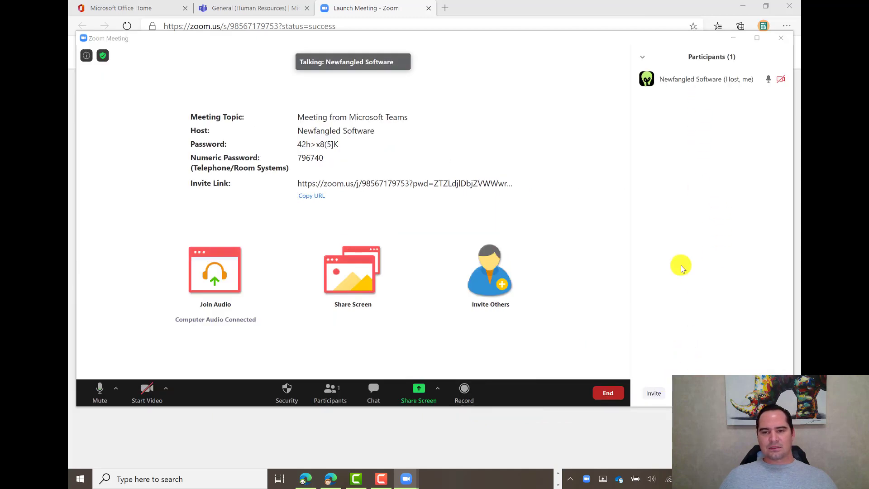